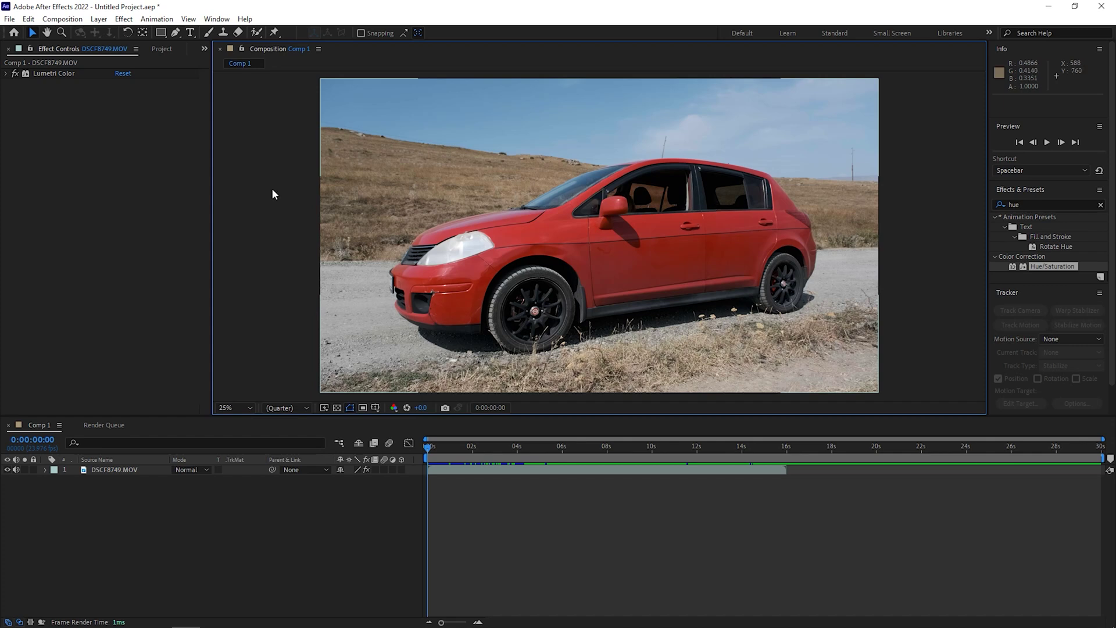
Duplicate the graded DSCF8749.MOV car layer so a copy sits above the original.
{"action": "left_click", "coordinate": [7, 74]}
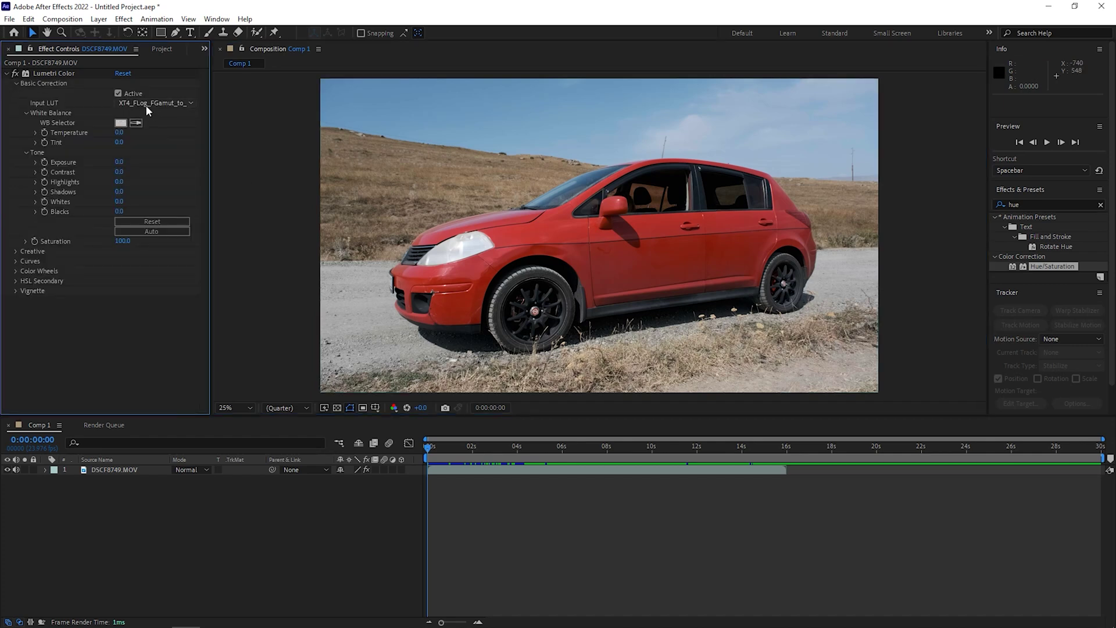
{"action": "left_click", "coordinate": [7, 75]}
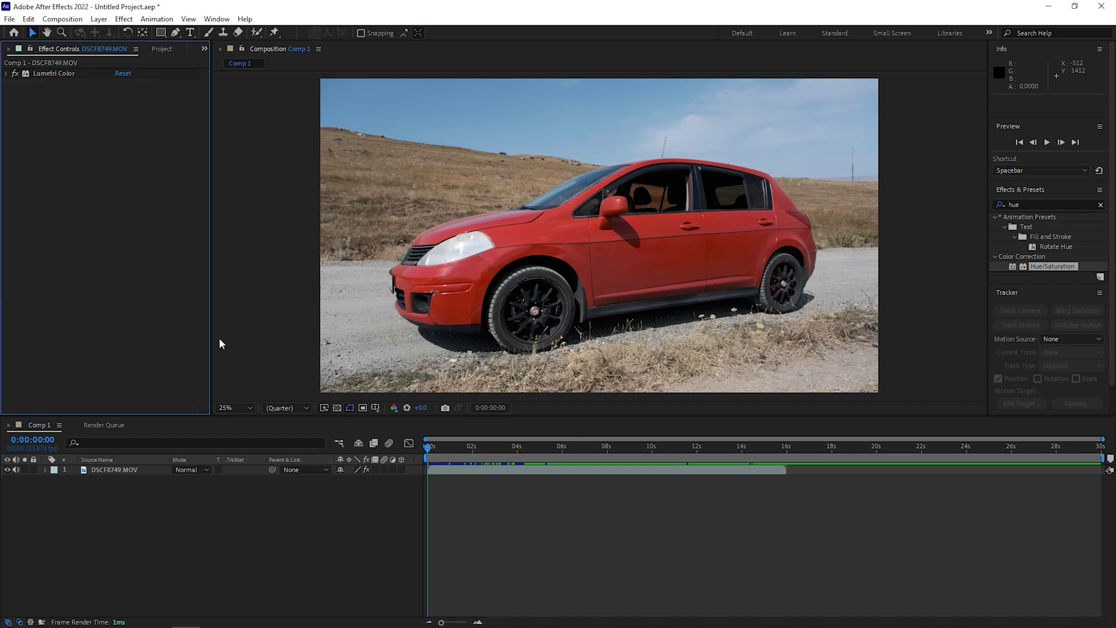
{"action": "left_click", "coordinate": [129, 469]}
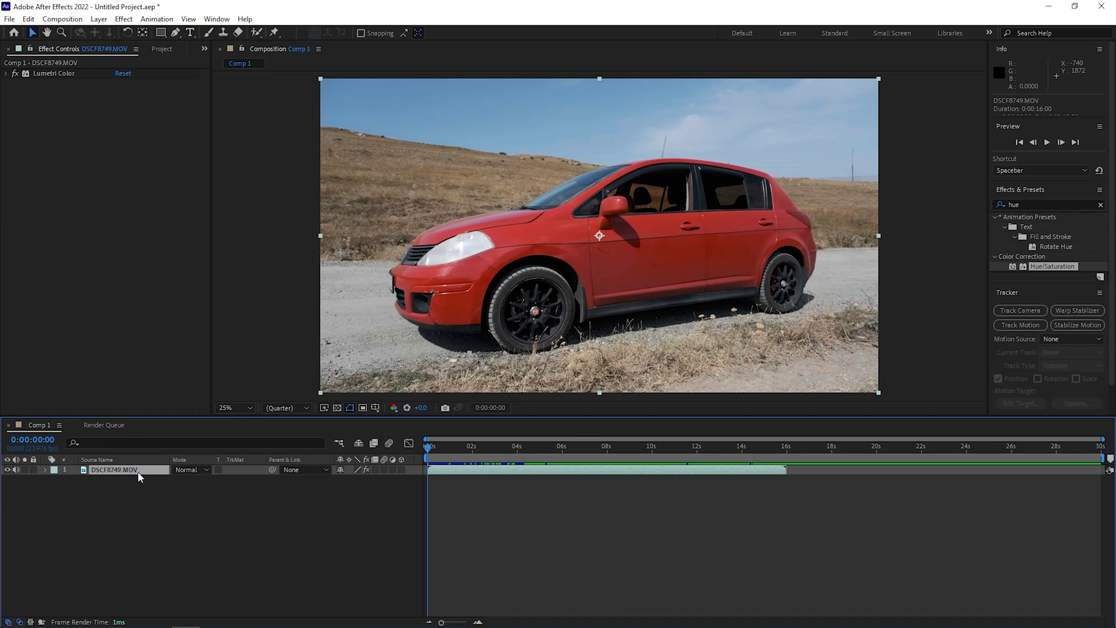
{"action": "key", "text": "ctrl+d"}
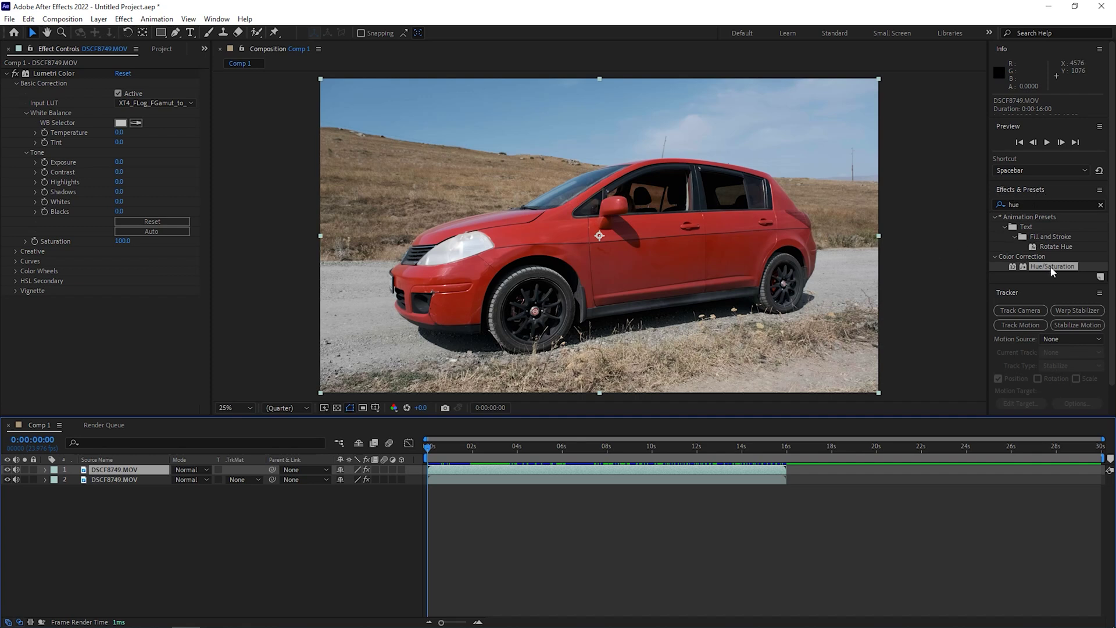
Apply Hue/Saturation to the top DSCF8749.MOV layer with Channel Control set to Reds.
{"action": "left_click_drag", "start_coordinate": [1053, 268], "coordinate": [733, 250]}
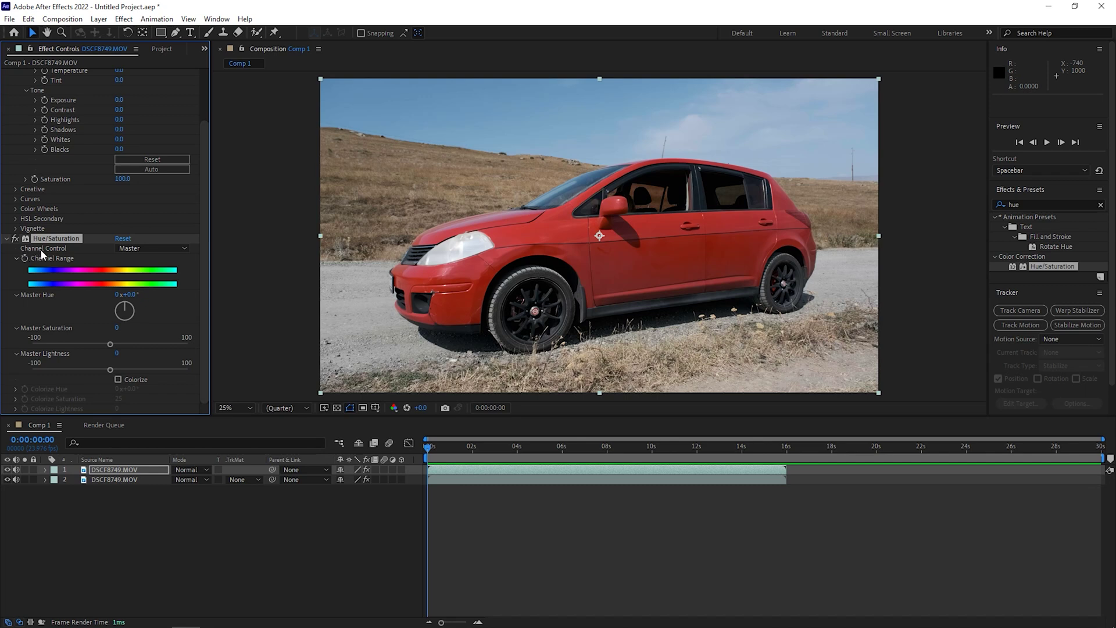
{"action": "left_click", "coordinate": [149, 249]}
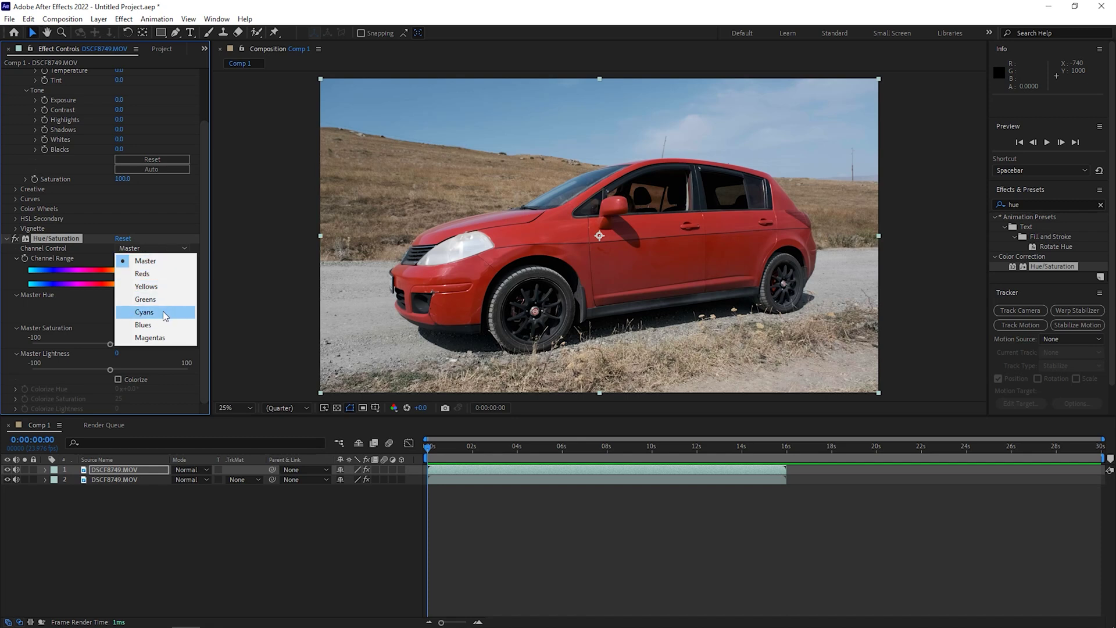
{"action": "left_click", "coordinate": [152, 273]}
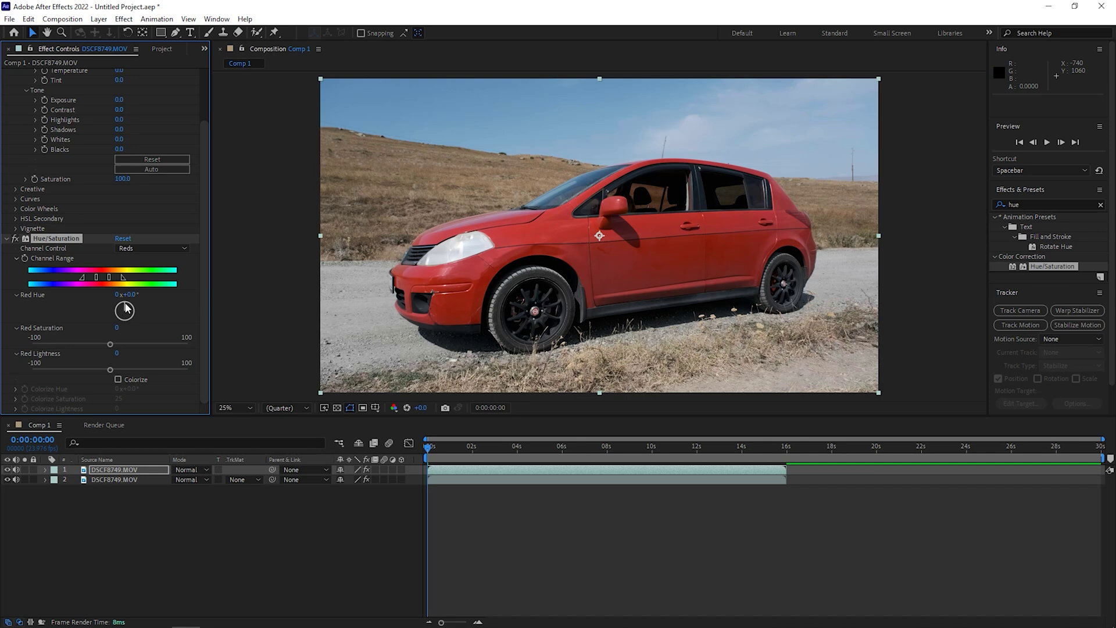
Rotate Red Hue to +120° to turn the car green, save, and zoom in on the hood.
{"action": "left_click_drag", "start_coordinate": [125, 308], "coordinate": [132, 317]}
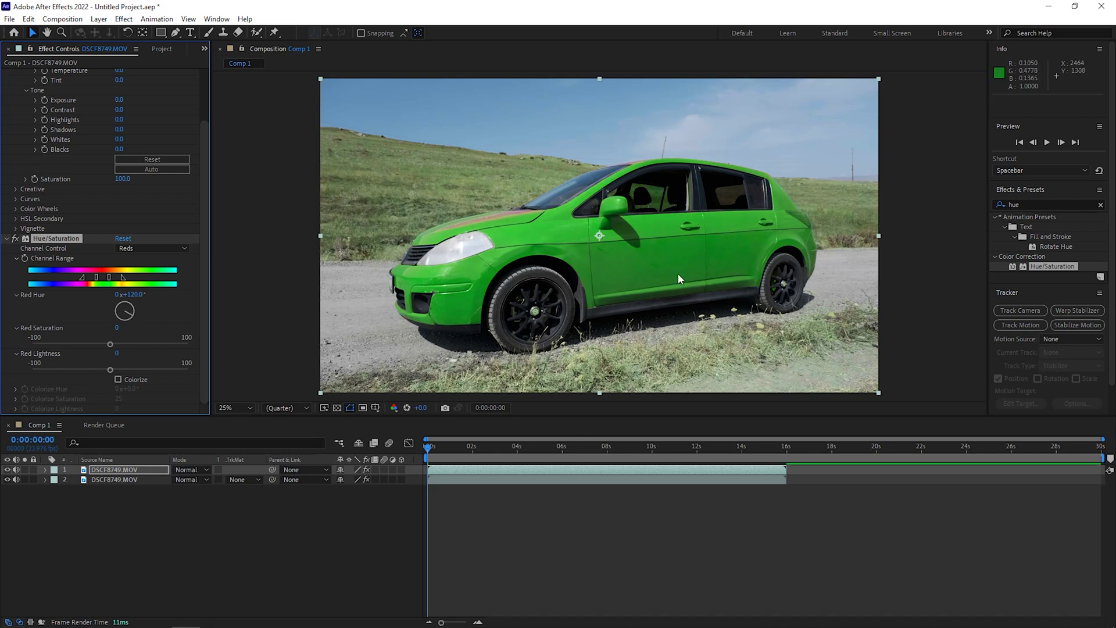
{"action": "key", "text": "ctrl+s"}
{"action": "key", "text": "slash"}
{"action": "key", "text": "comma"}
{"action": "key", "text": "comma"}
{"action": "key", "text": "period"}
{"action": "key", "text": "period"}
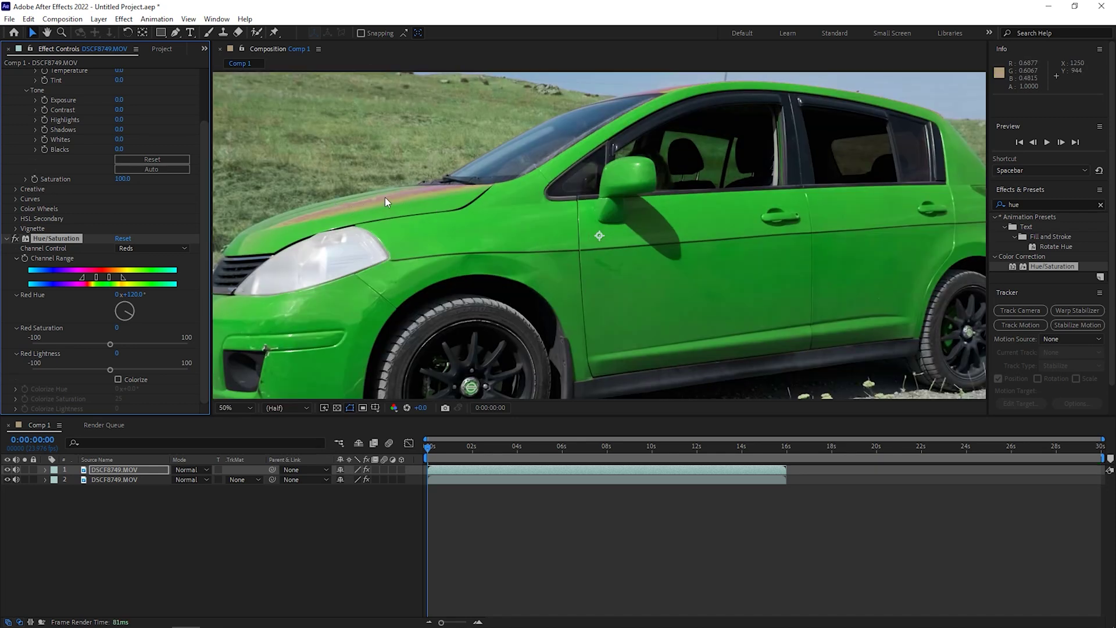
Widen the red Channel Range to cover the hood, then compare with the effect on and off.
{"action": "left_click_drag", "start_coordinate": [84, 280], "coordinate": [50, 278]}
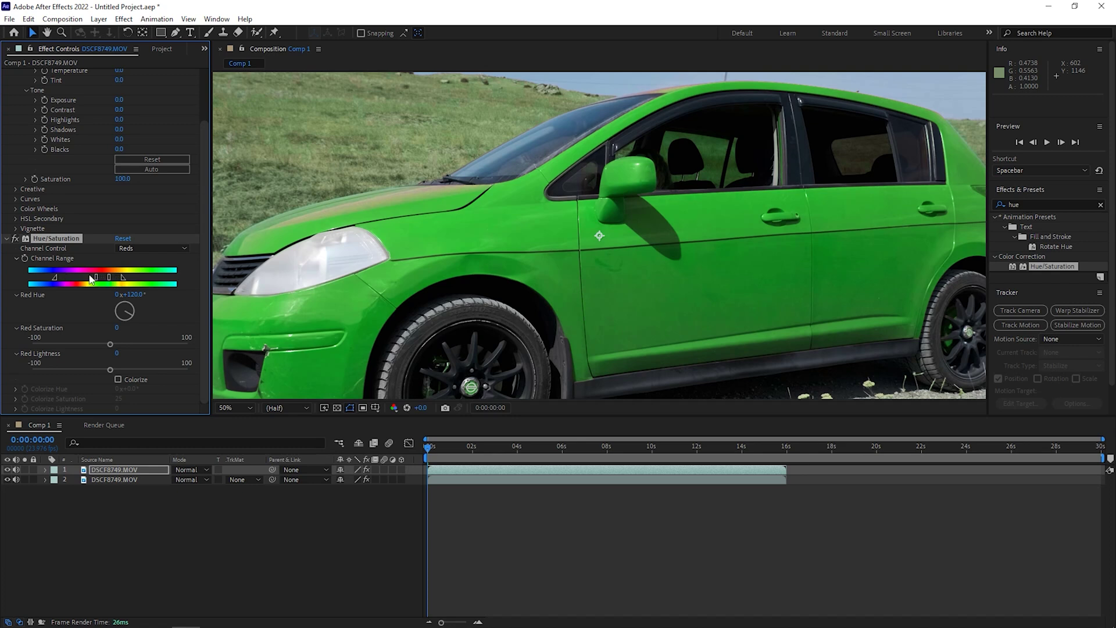
{"action": "left_click_drag", "start_coordinate": [89, 279], "coordinate": [81, 278]}
{"action": "key", "text": "comma"}
{"action": "key", "text": "comma"}
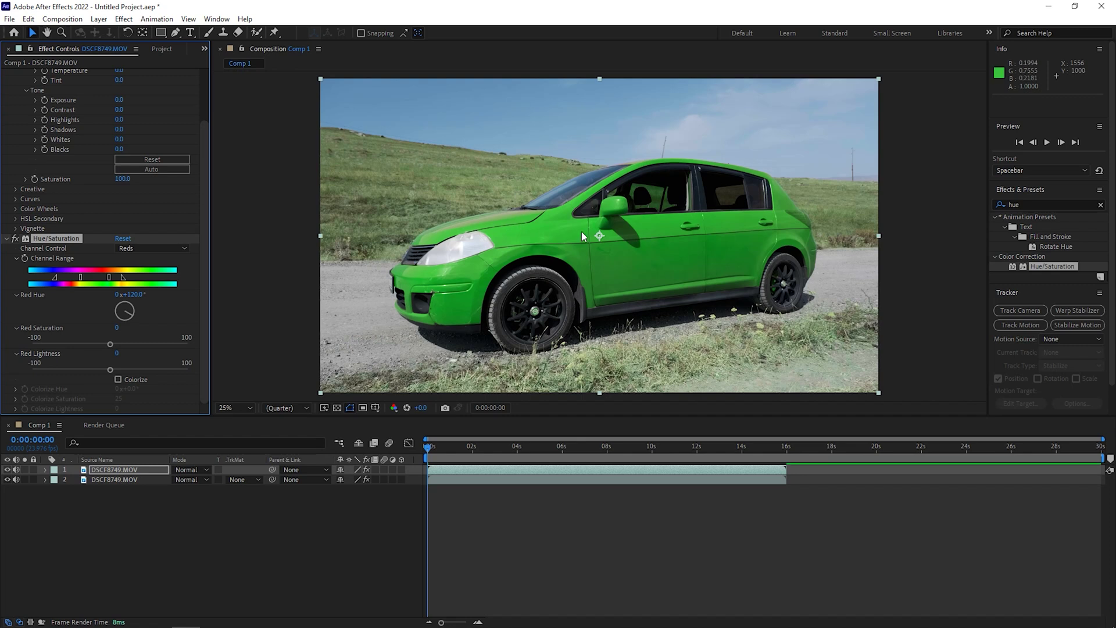
{"action": "double_click", "coordinate": [16, 239]}
{"action": "left_click", "coordinate": [15, 239]}
{"action": "left_click", "coordinate": [15, 239]}
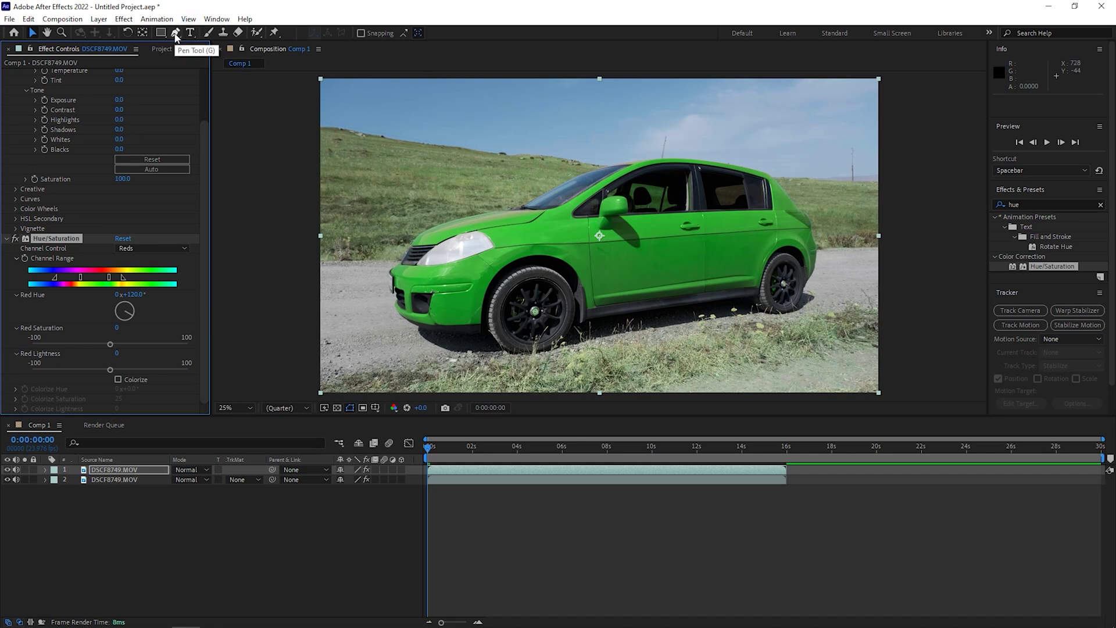
Trace a Pen mask from the windshield over the hood, down the front and along the underside.
{"action": "left_click", "coordinate": [176, 34]}
{"action": "left_click", "coordinate": [582, 167]}
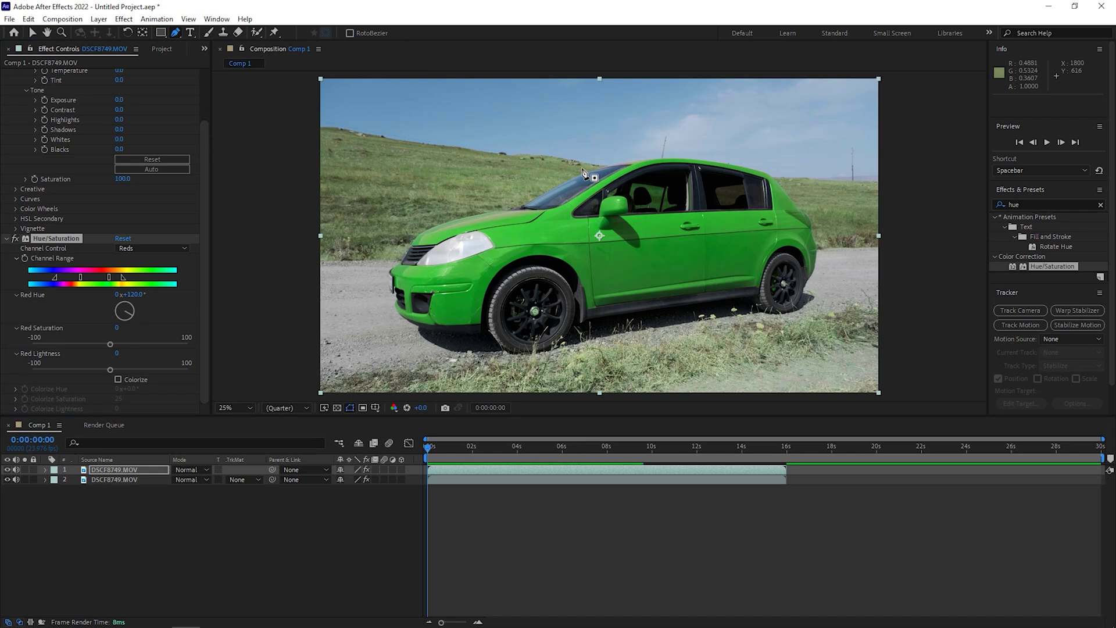
{"action": "left_click", "coordinate": [542, 183]}
{"action": "left_click", "coordinate": [504, 195]}
{"action": "left_click", "coordinate": [456, 205]}
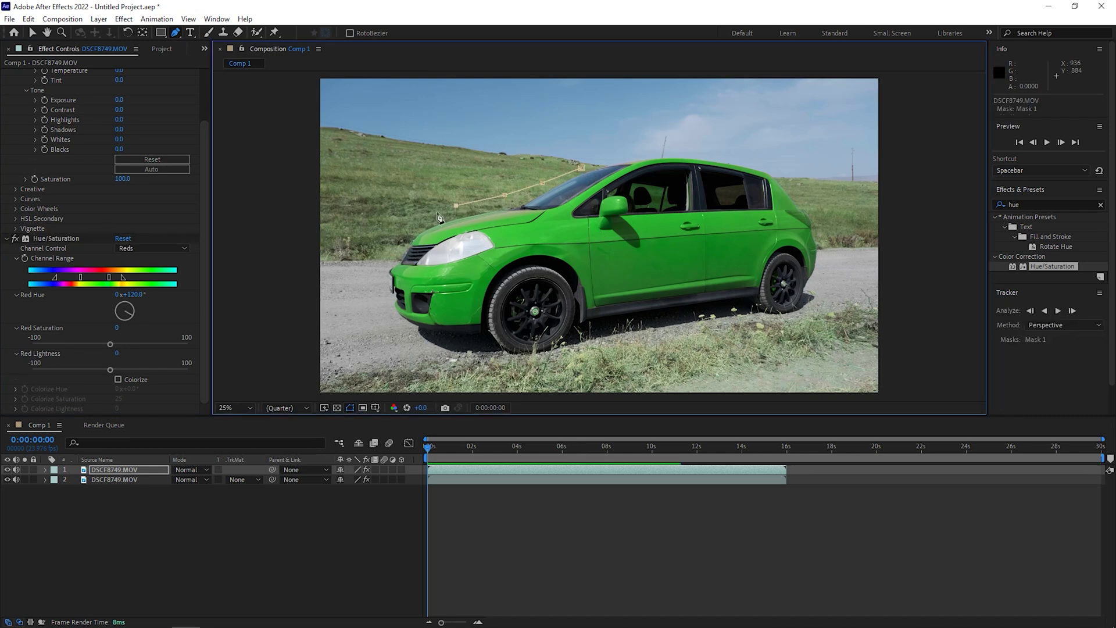
{"action": "left_click", "coordinate": [409, 234]}
{"action": "left_click", "coordinate": [390, 254]}
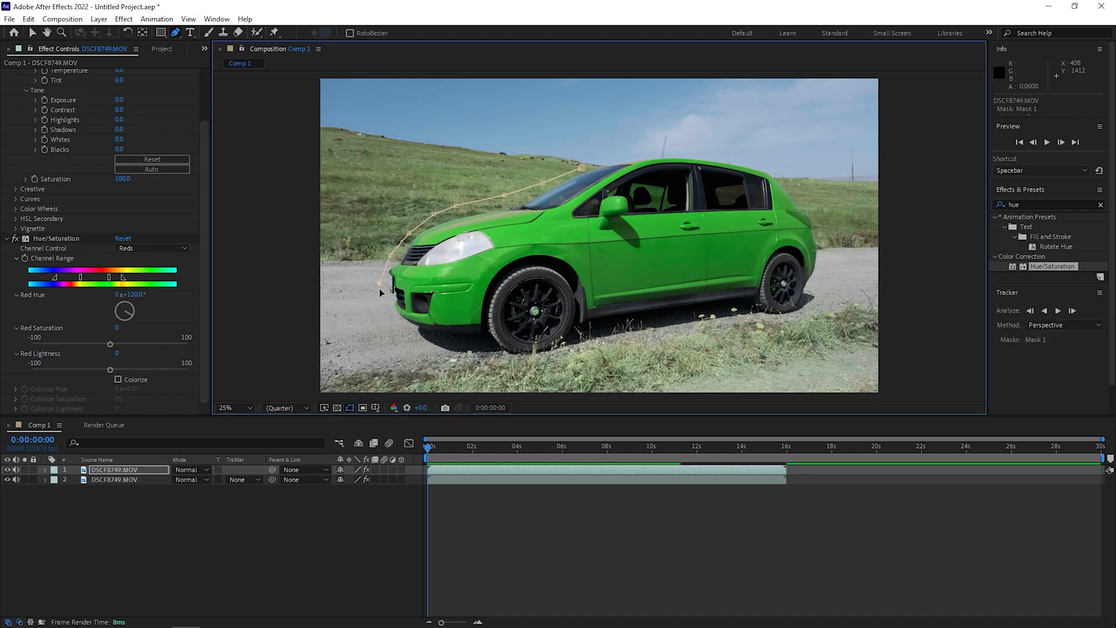
{"action": "left_click", "coordinate": [411, 336]}
{"action": "left_click", "coordinate": [454, 350]}
{"action": "left_click", "coordinate": [520, 357]}
{"action": "left_click", "coordinate": [607, 337]}
Continue the mask past the rear wheel, up the rear and along the roof, closing it.
{"action": "left_click", "coordinate": [666, 327]}
{"action": "left_click", "coordinate": [700, 321]}
{"action": "left_click", "coordinate": [736, 318]}
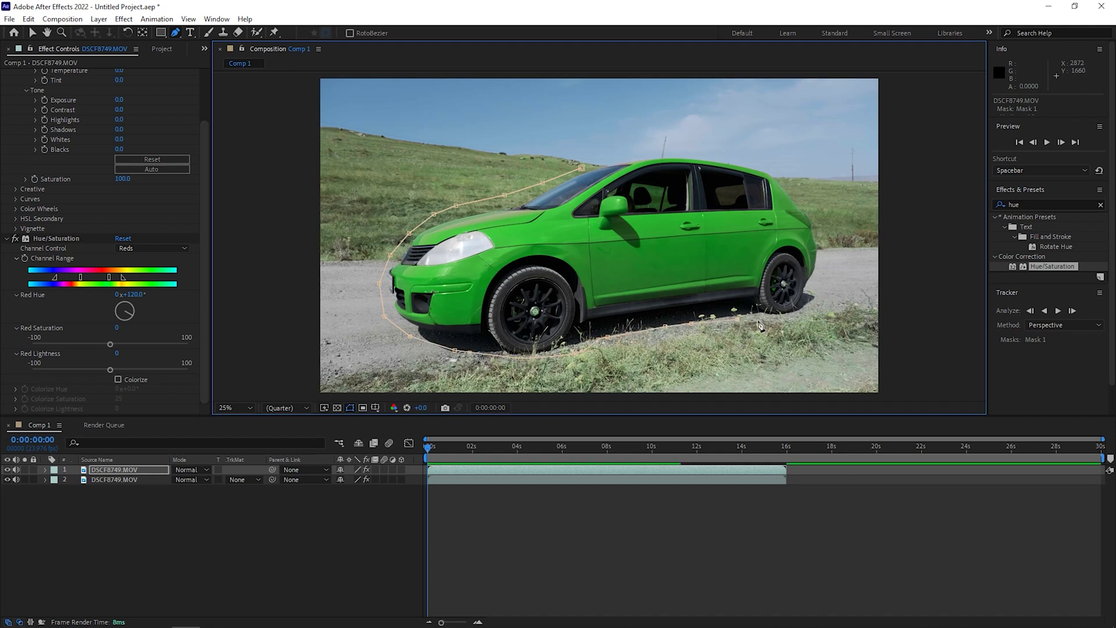
{"action": "left_click", "coordinate": [808, 313]}
{"action": "left_click", "coordinate": [823, 294]}
{"action": "left_click", "coordinate": [816, 208]}
{"action": "left_click", "coordinate": [791, 166]}
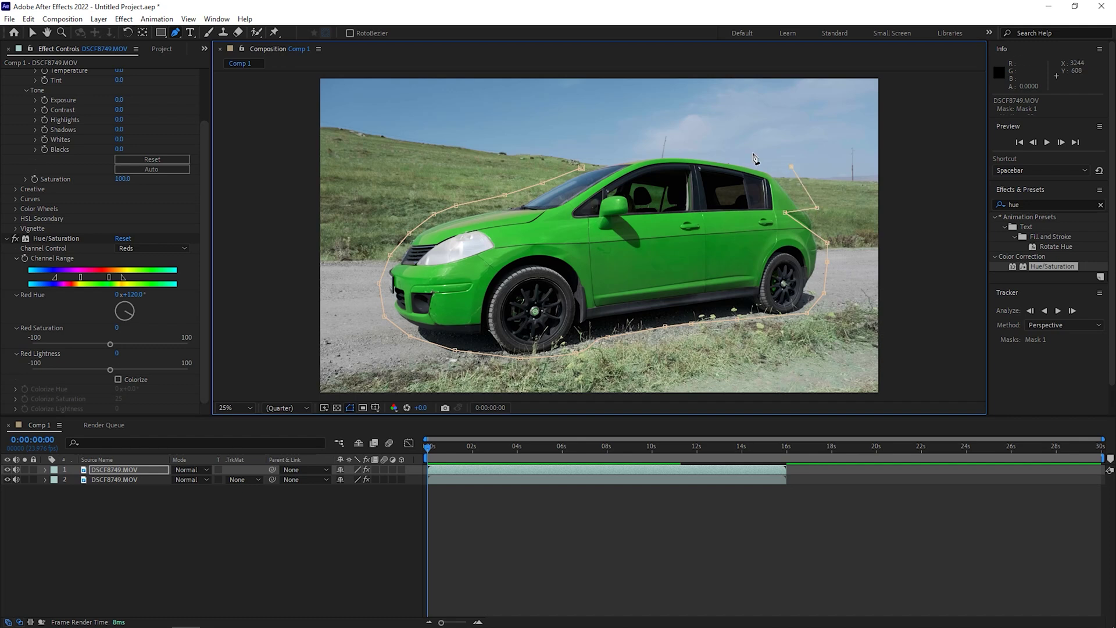
{"action": "left_click", "coordinate": [679, 149]}
{"action": "left_click", "coordinate": [632, 150]}
{"action": "left_click", "coordinate": [581, 168]}
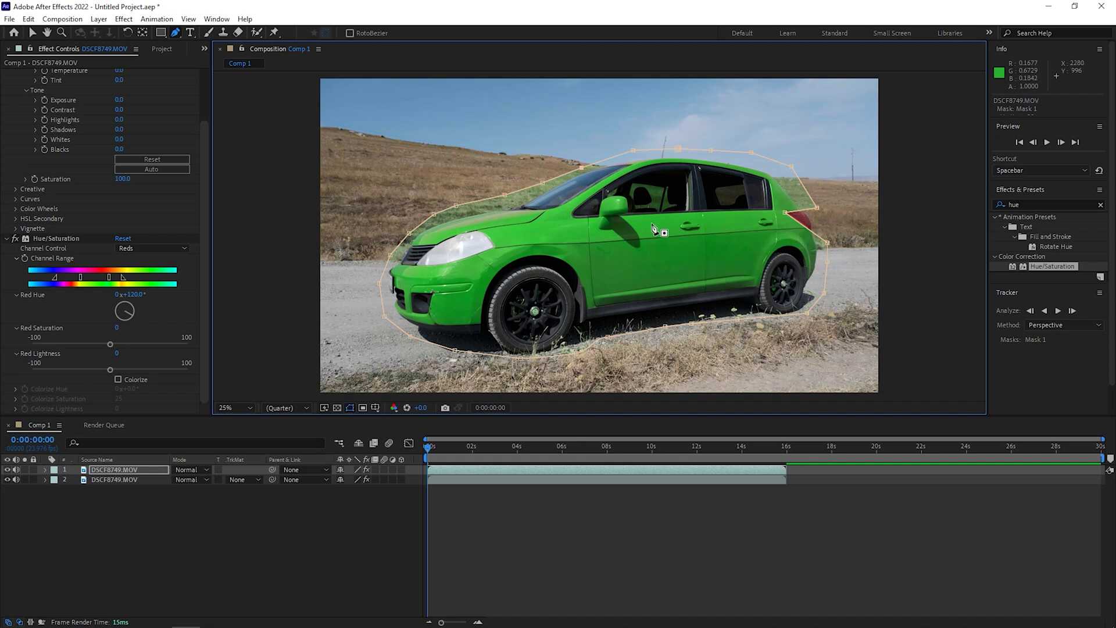
Add a windshield mask point and tighten the red Channel Range edges.
{"action": "left_click", "coordinate": [505, 195]}
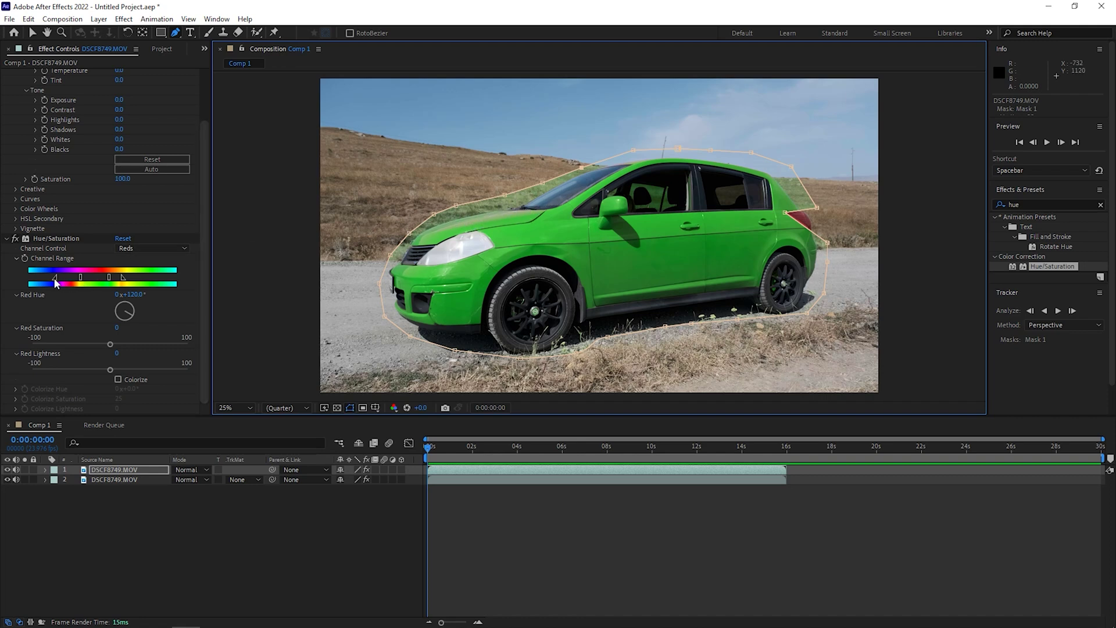
{"action": "mouse_move", "coordinate": [81, 277]}
{"action": "left_mouse_down"}
{"action": "mouse_move", "coordinate": [56, 279]}
{"action": "mouse_move", "coordinate": [80, 282]}
{"action": "left_mouse_up"}
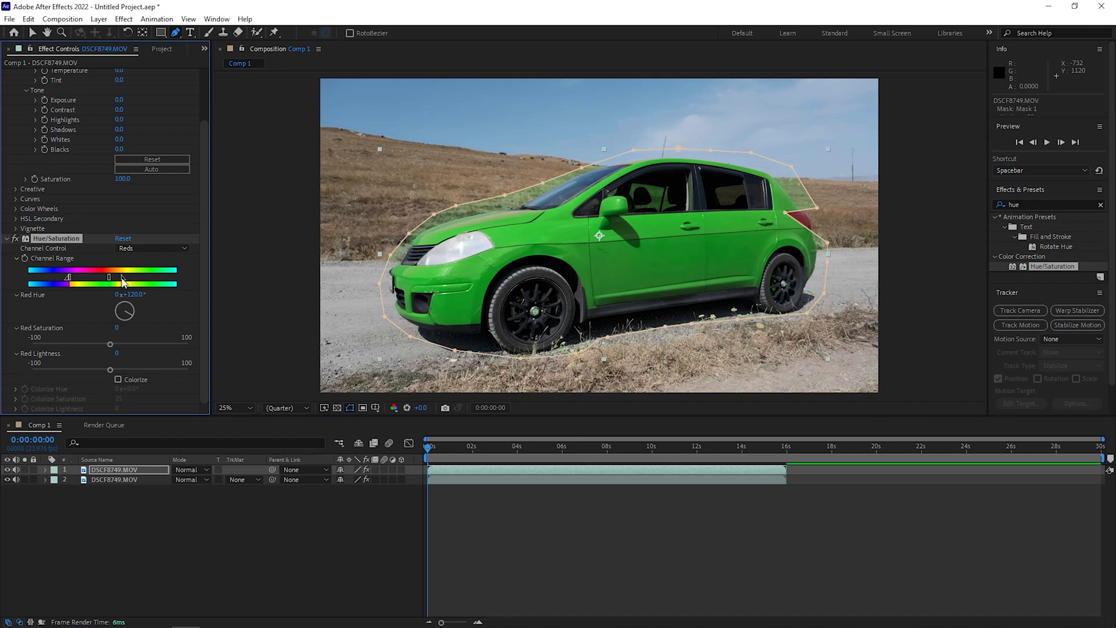
{"action": "left_click_drag", "start_coordinate": [122, 282], "coordinate": [116, 283]}
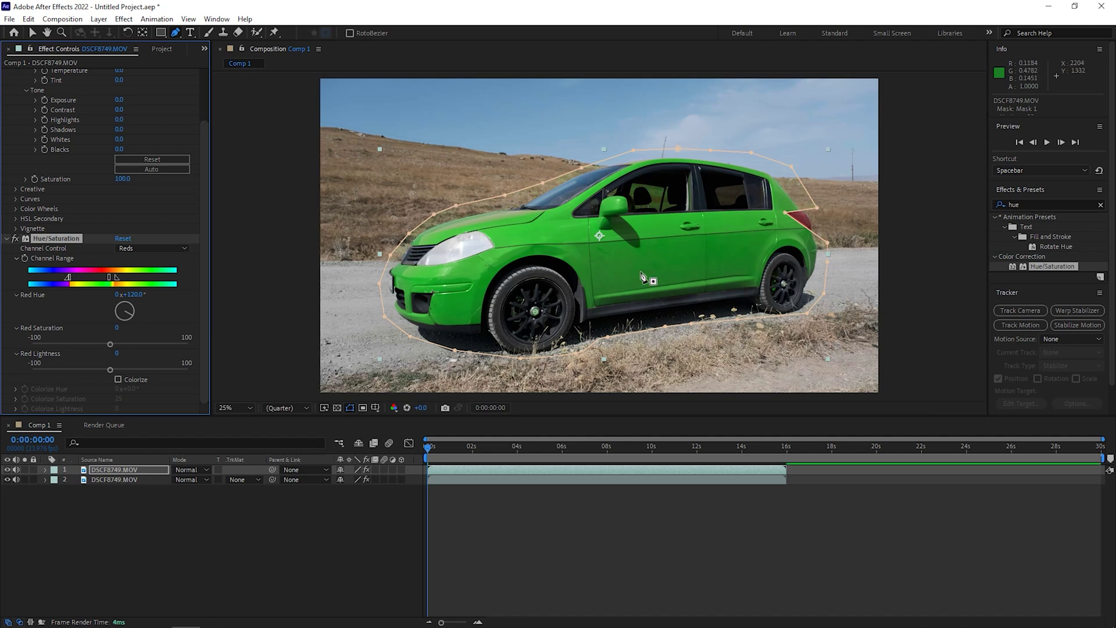
{"action": "left_click_drag", "start_coordinate": [66, 281], "coordinate": [66, 281]}
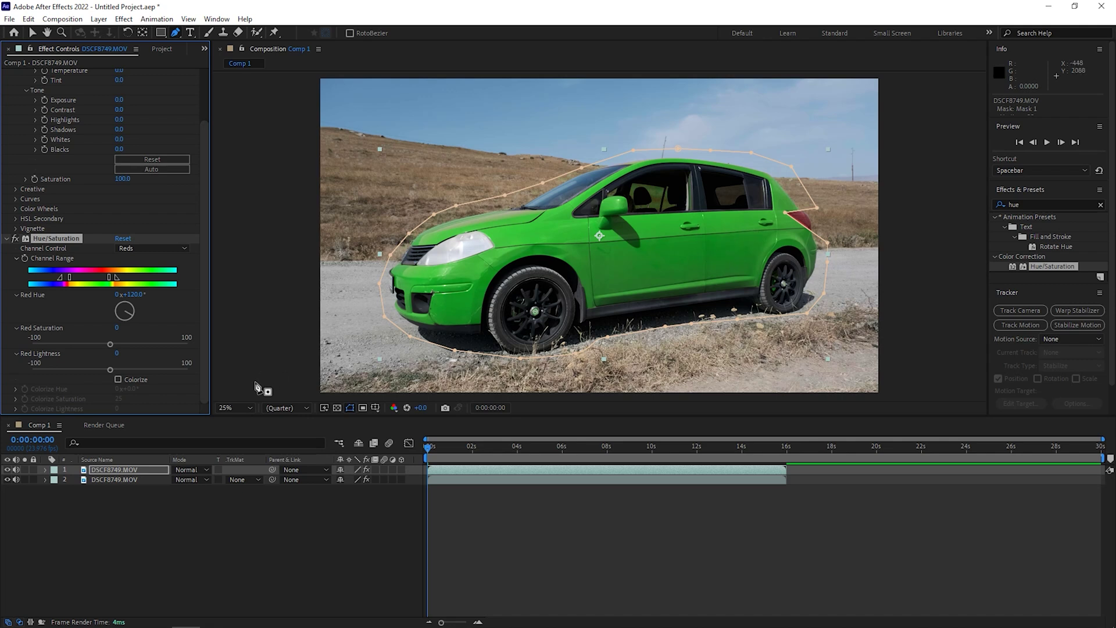
Select Mask 1 and track it forward through the clip using the Perspective method.
{"action": "left_click", "coordinate": [45, 469]}
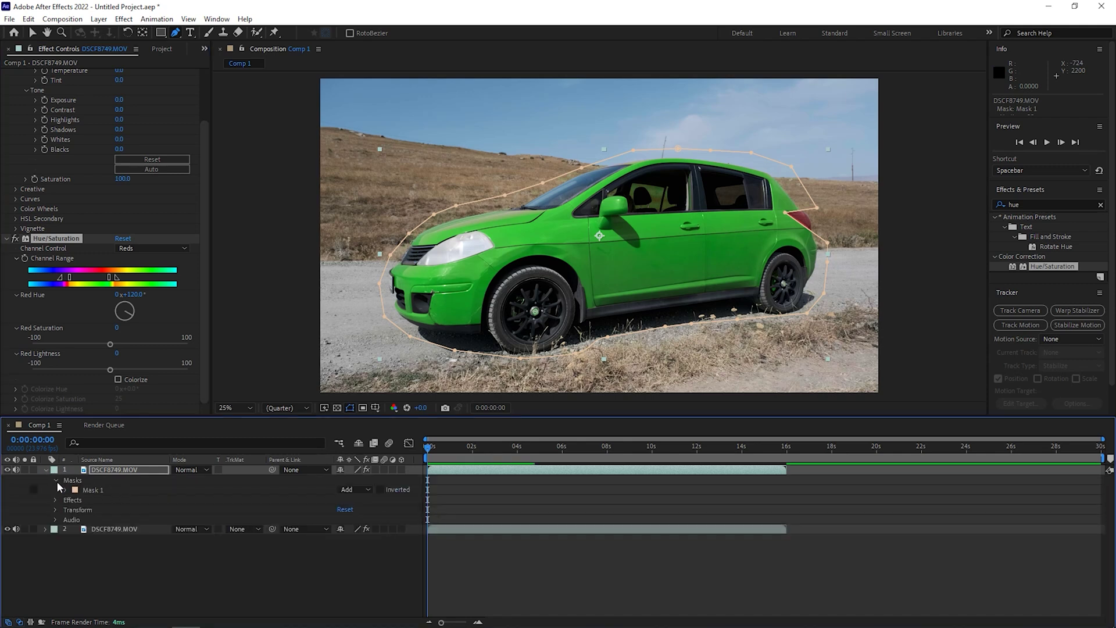
{"action": "left_click", "coordinate": [81, 490]}
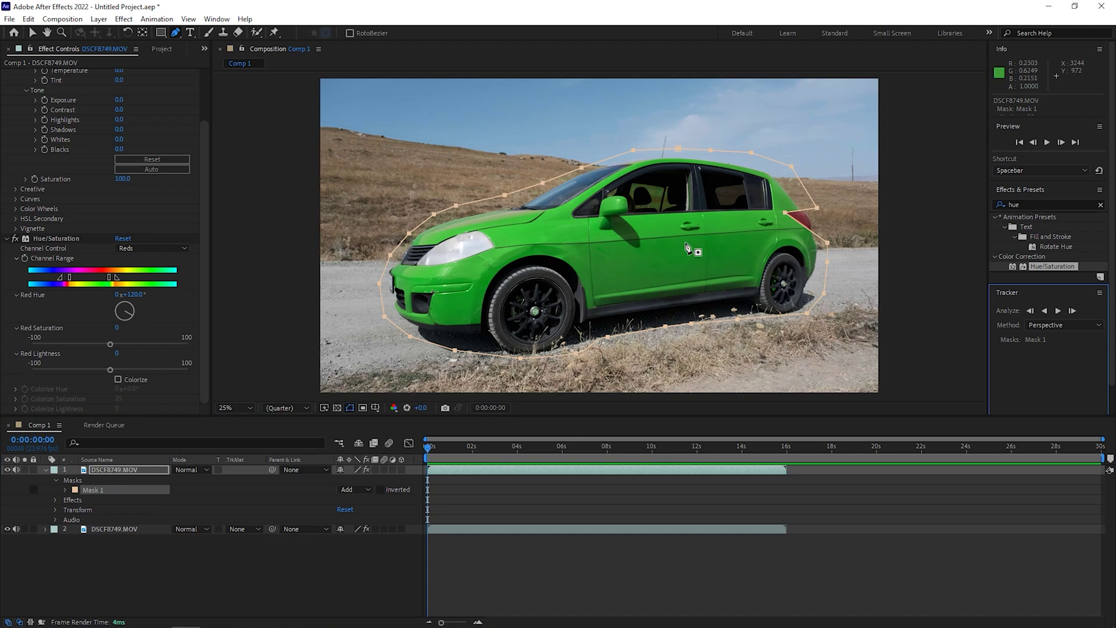
{"action": "left_click", "coordinate": [1053, 327]}
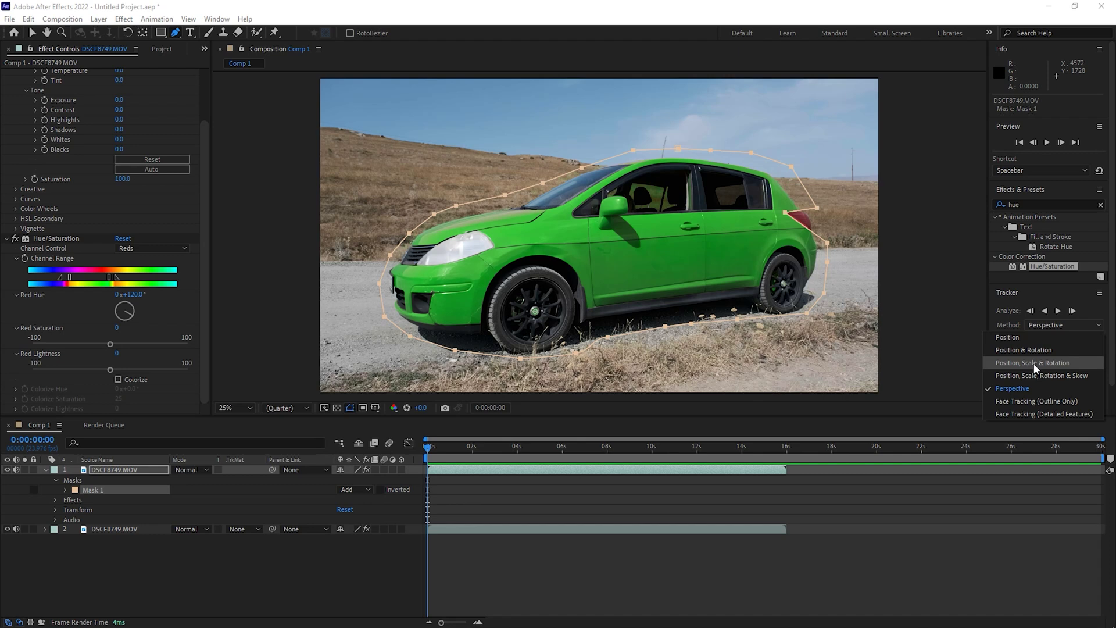
{"action": "left_click", "coordinate": [1061, 386]}
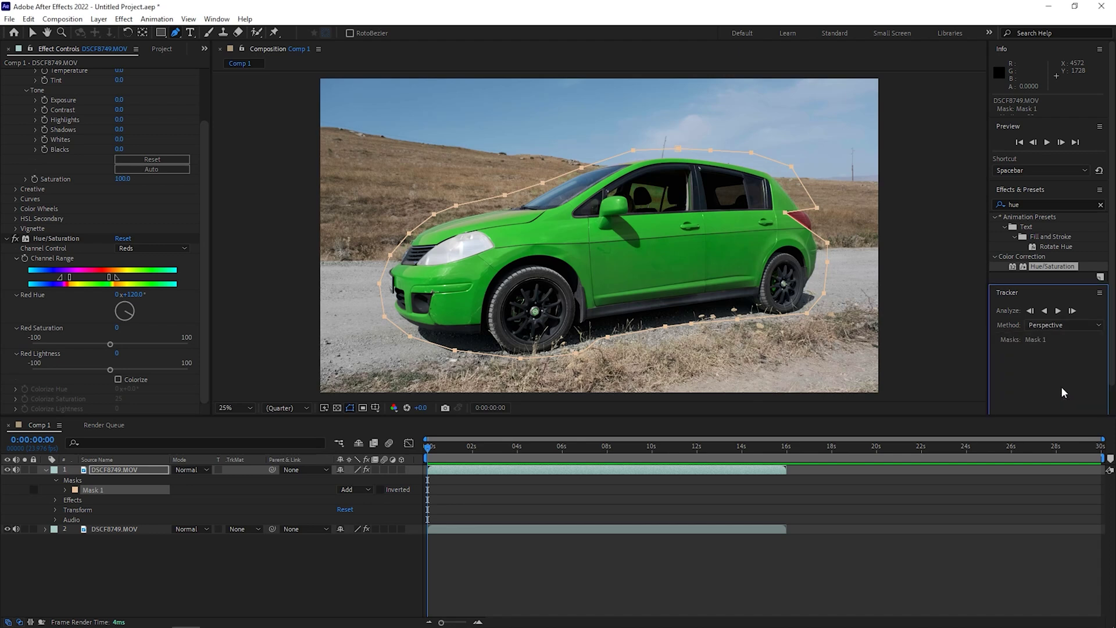
{"action": "left_click", "coordinate": [1058, 312]}
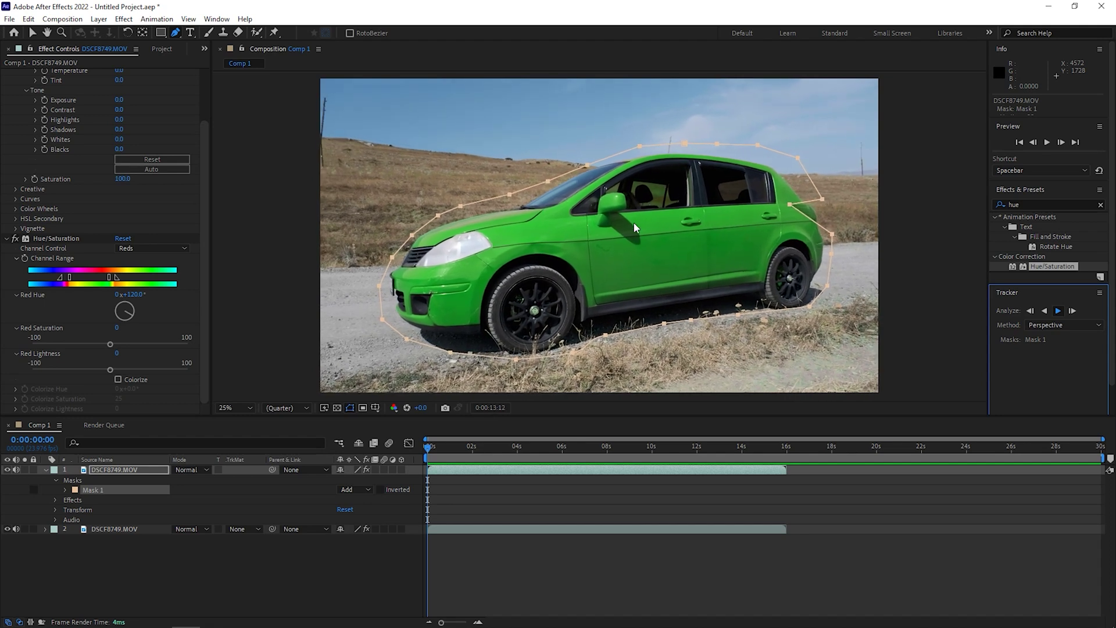
{"action": "left_click", "coordinate": [709, 446]}
Expand Mask 1, set the playhead to 0:00:04:00 and select the later Mask Path keyframes.
{"action": "left_click_drag", "start_coordinate": [678, 446], "coordinate": [715, 423]}
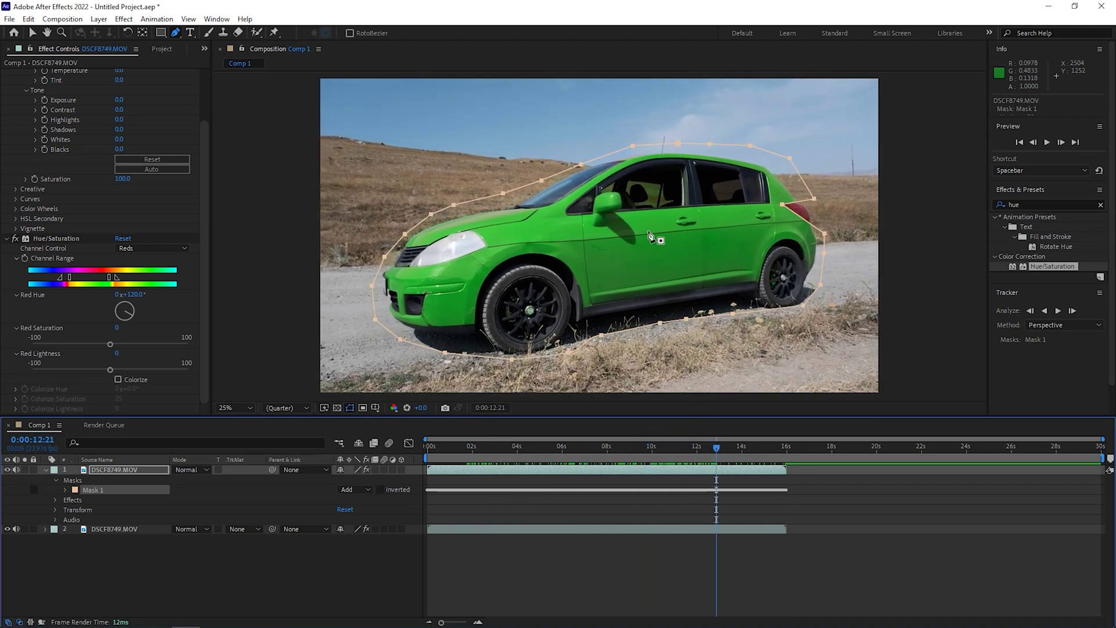
{"action": "left_click", "coordinate": [38, 35]}
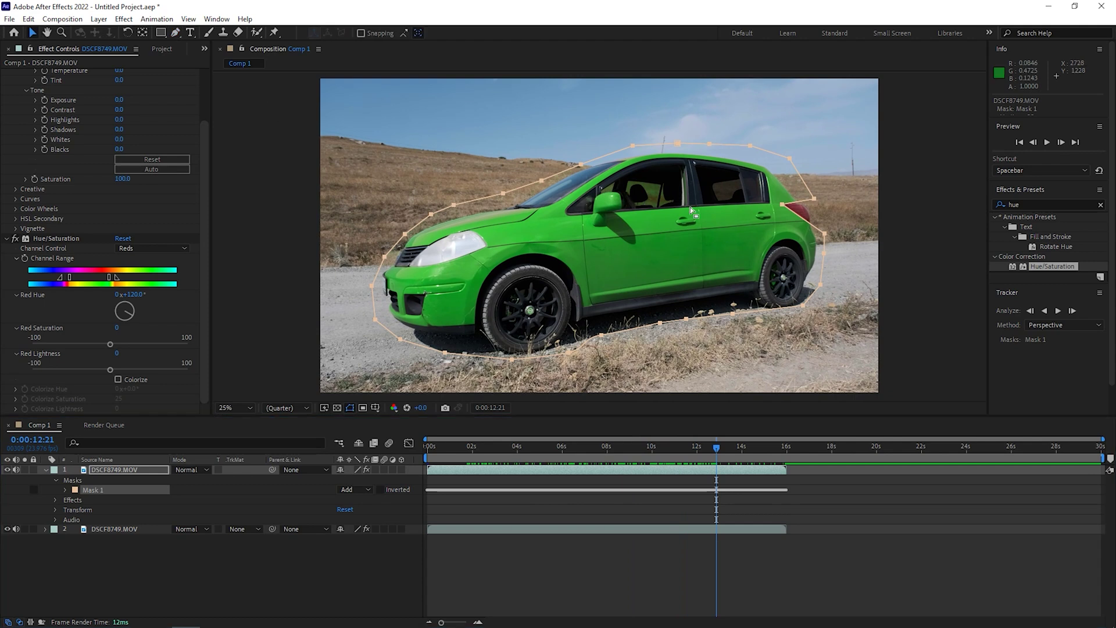
{"action": "left_click_drag", "start_coordinate": [716, 447], "coordinate": [550, 447]}
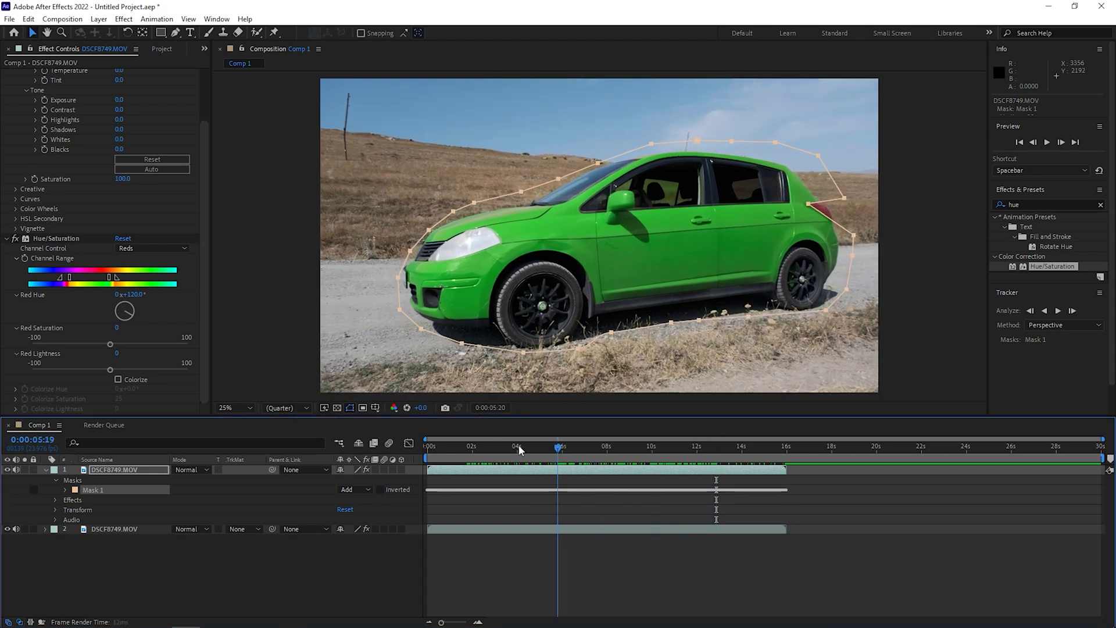
{"action": "left_click", "coordinate": [65, 491]}
{"action": "left_click_drag", "start_coordinate": [553, 451], "coordinate": [518, 452]}
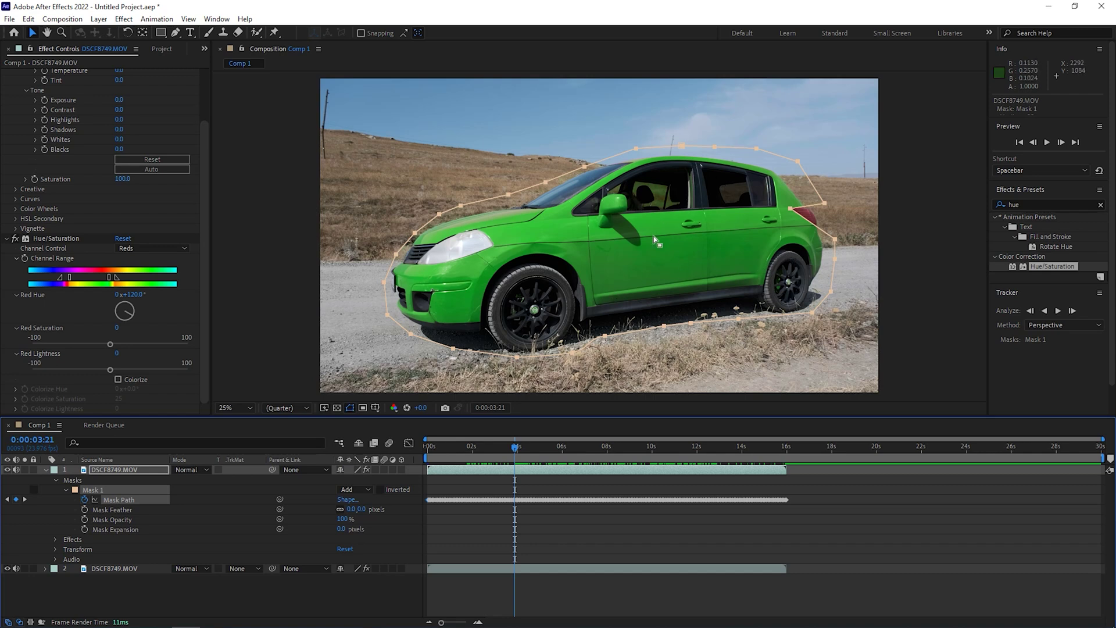
{"action": "left_click_drag", "start_coordinate": [514, 450], "coordinate": [516, 453]}
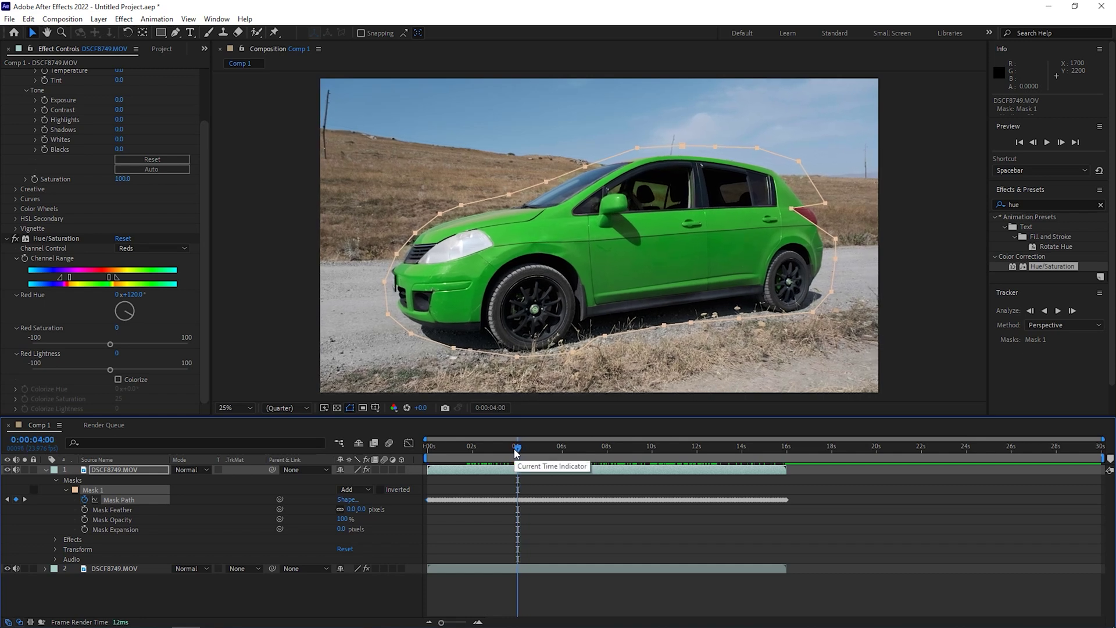
{"action": "left_click_drag", "start_coordinate": [815, 488], "coordinate": [519, 511]}
Delete Mask 1's Mask Path keyframes after 4 seconds and check the clip near its end.
{"action": "key", "text": "Delete"}
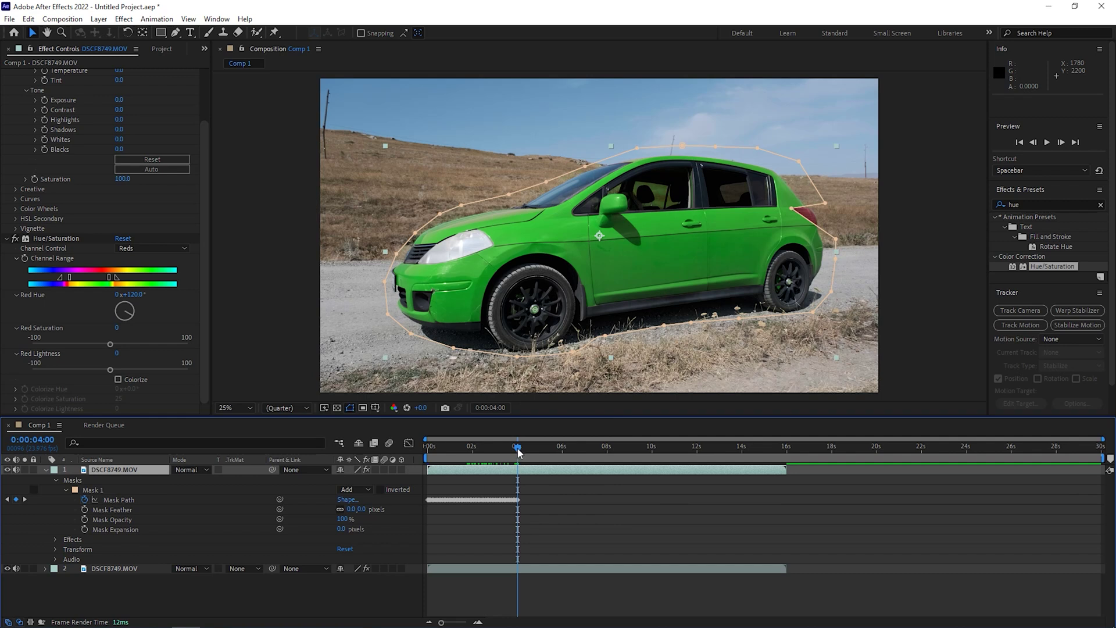
{"action": "left_click_drag", "start_coordinate": [517, 448], "coordinate": [521, 451]}
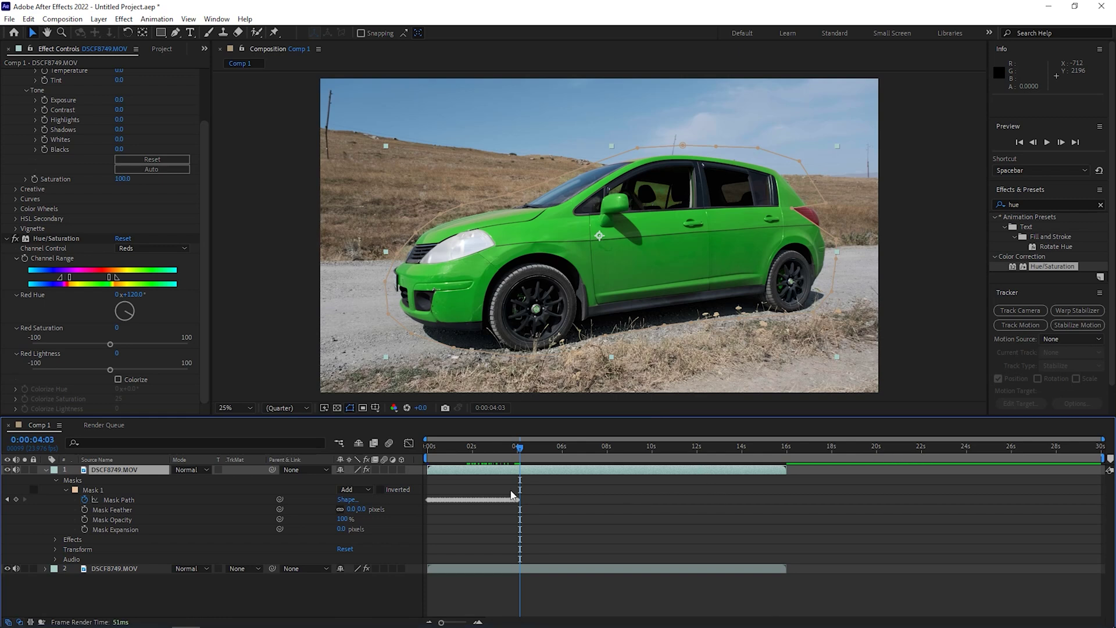
{"action": "left_click_drag", "start_coordinate": [521, 452], "coordinate": [520, 452]}
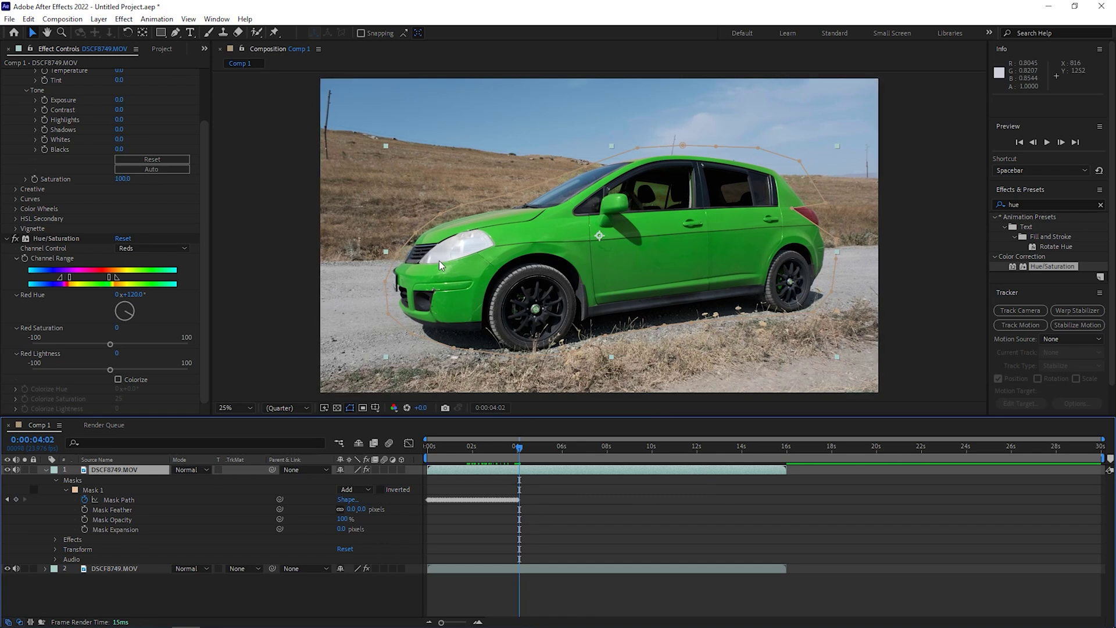
{"action": "right_click", "coordinate": [91, 490]}
{"action": "left_click", "coordinate": [81, 504]}
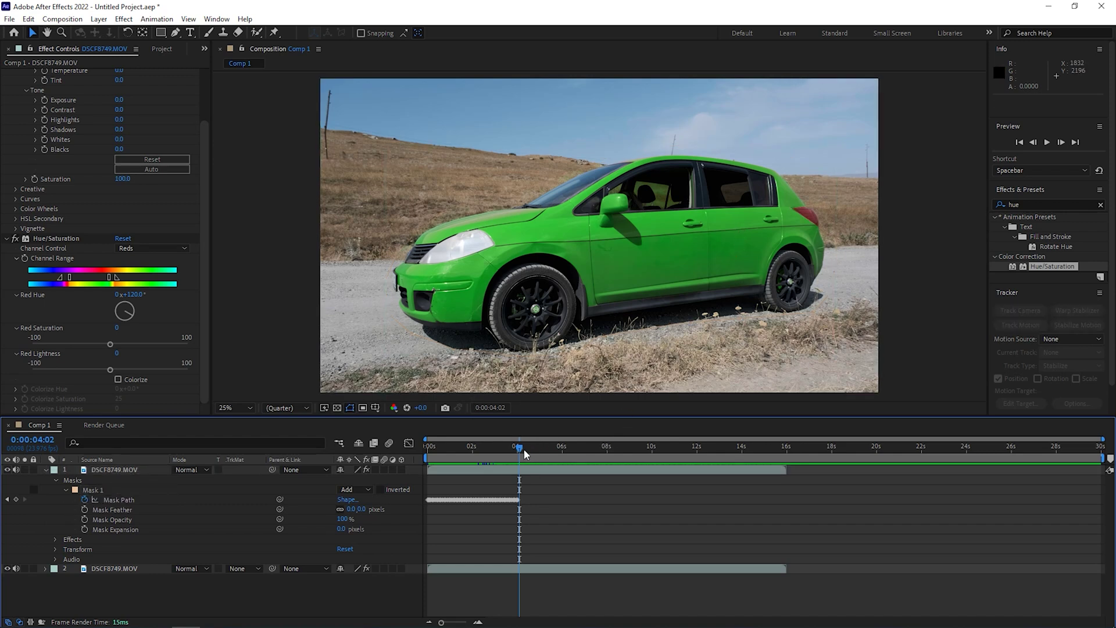
{"action": "left_click_drag", "start_coordinate": [527, 451], "coordinate": [787, 457]}
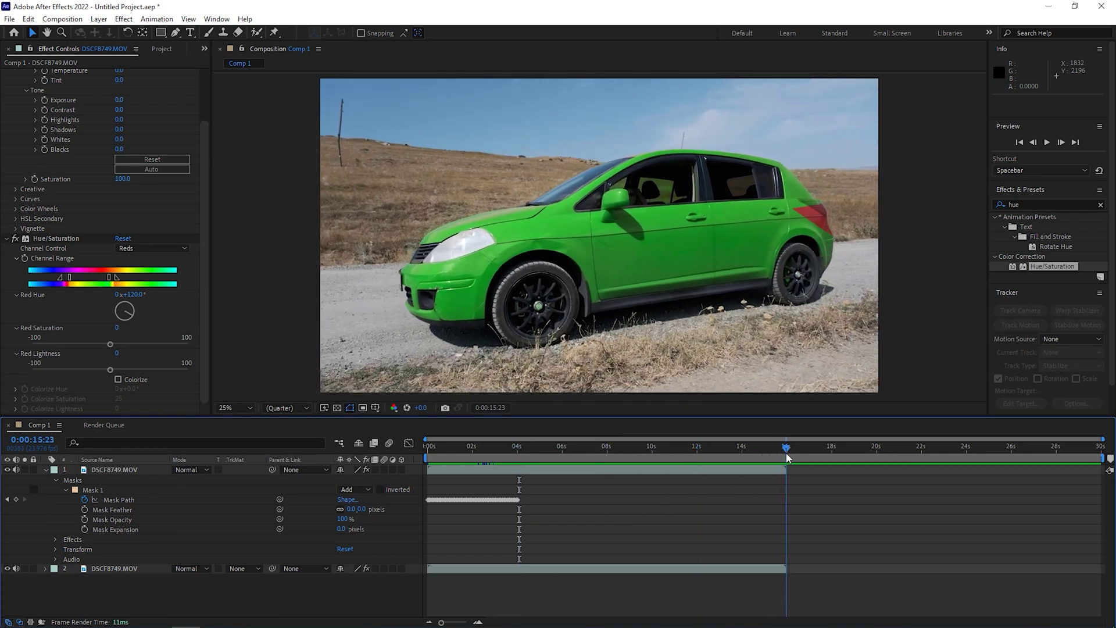
At 0:00:15:23, drag the rear mask points and then the whole mask left off the car.
{"action": "left_click", "coordinate": [811, 247]}
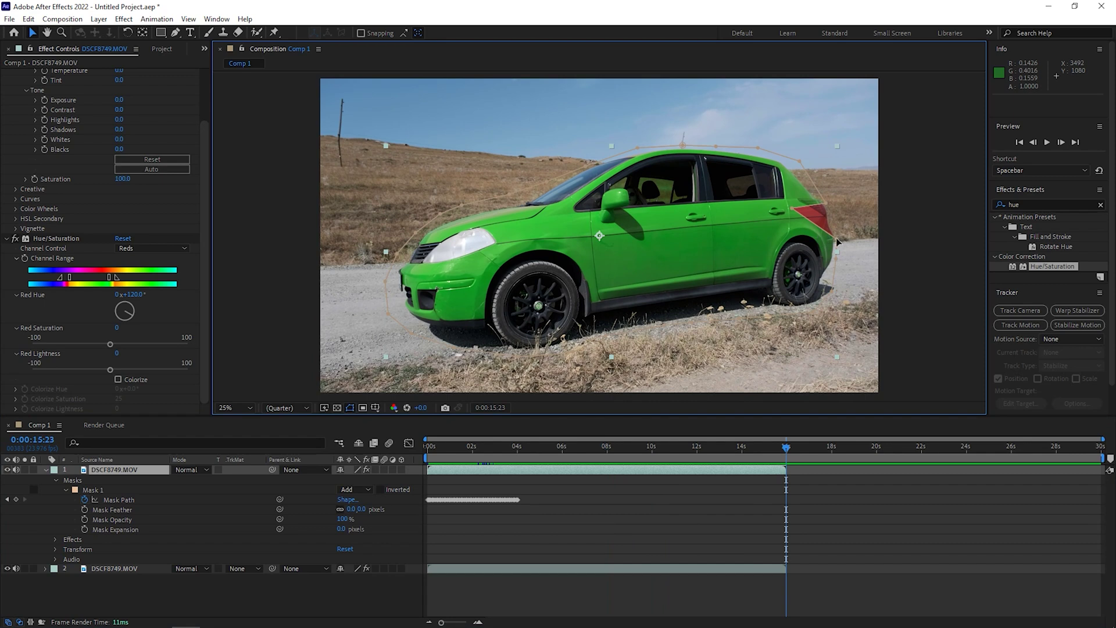
{"action": "left_click_drag", "start_coordinate": [838, 241], "coordinate": [750, 329]}
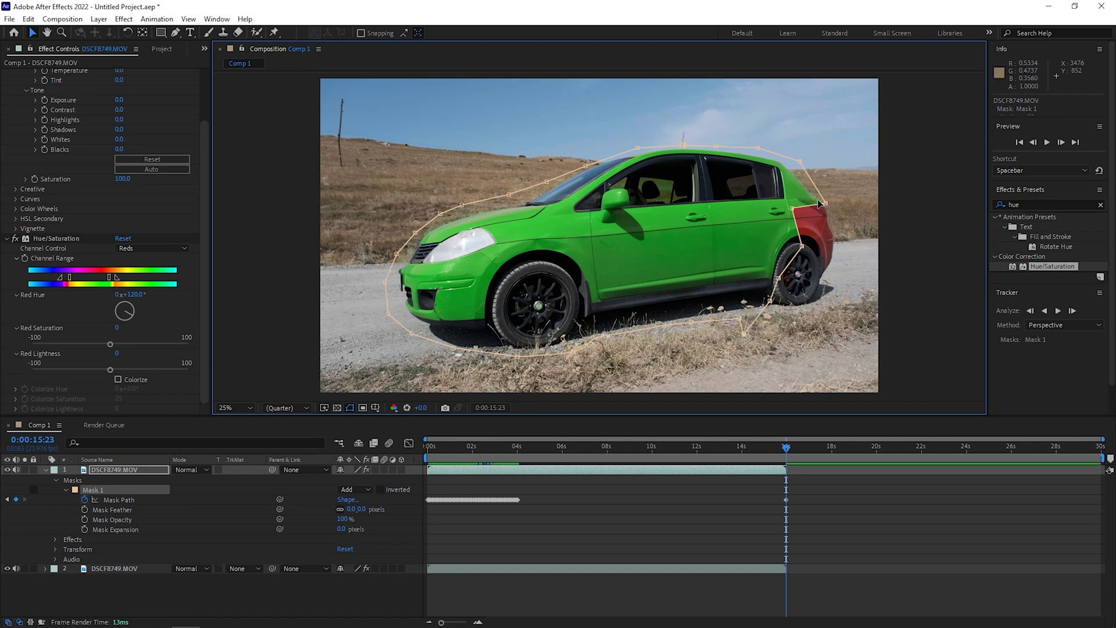
{"action": "left_click_drag", "start_coordinate": [825, 203], "coordinate": [753, 160]}
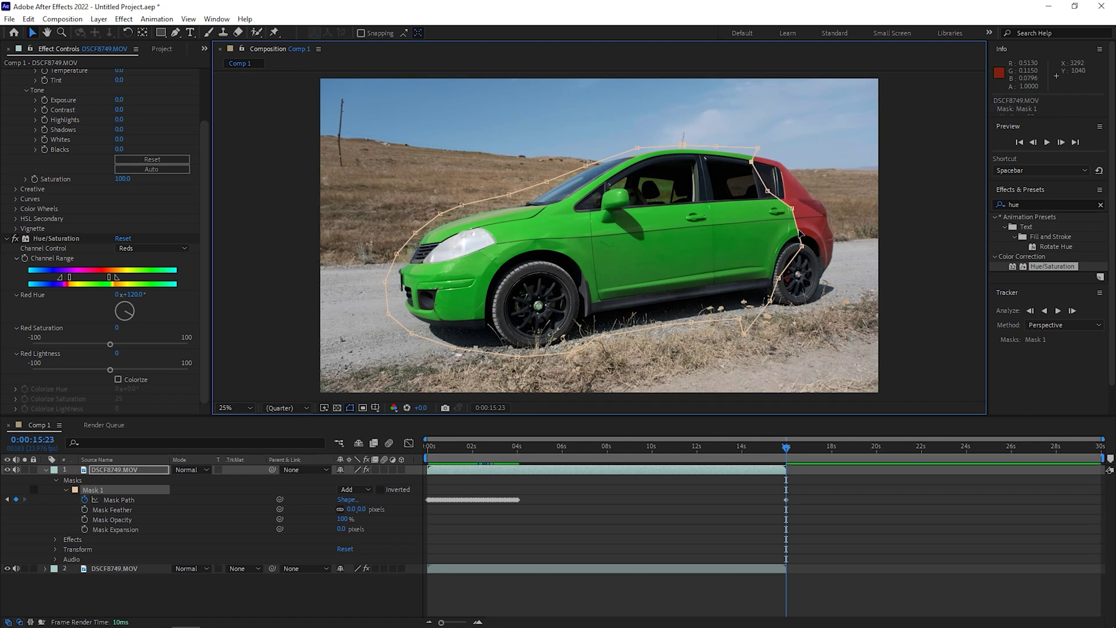
{"action": "left_click_drag", "start_coordinate": [801, 234], "coordinate": [748, 239]}
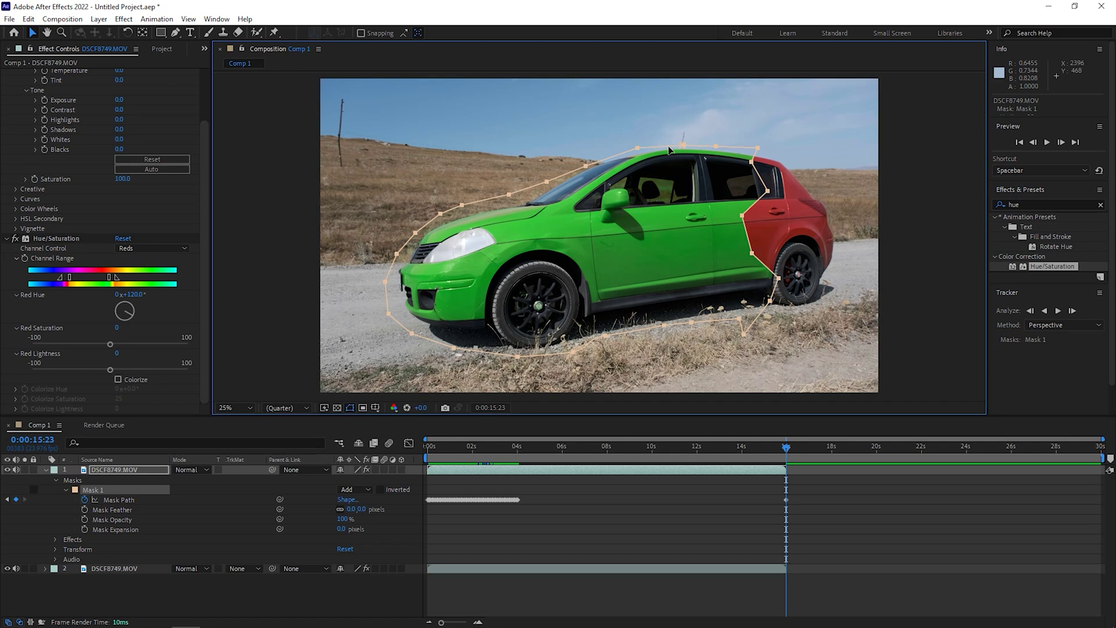
{"action": "left_click_drag", "start_coordinate": [669, 149], "coordinate": [299, 221]}
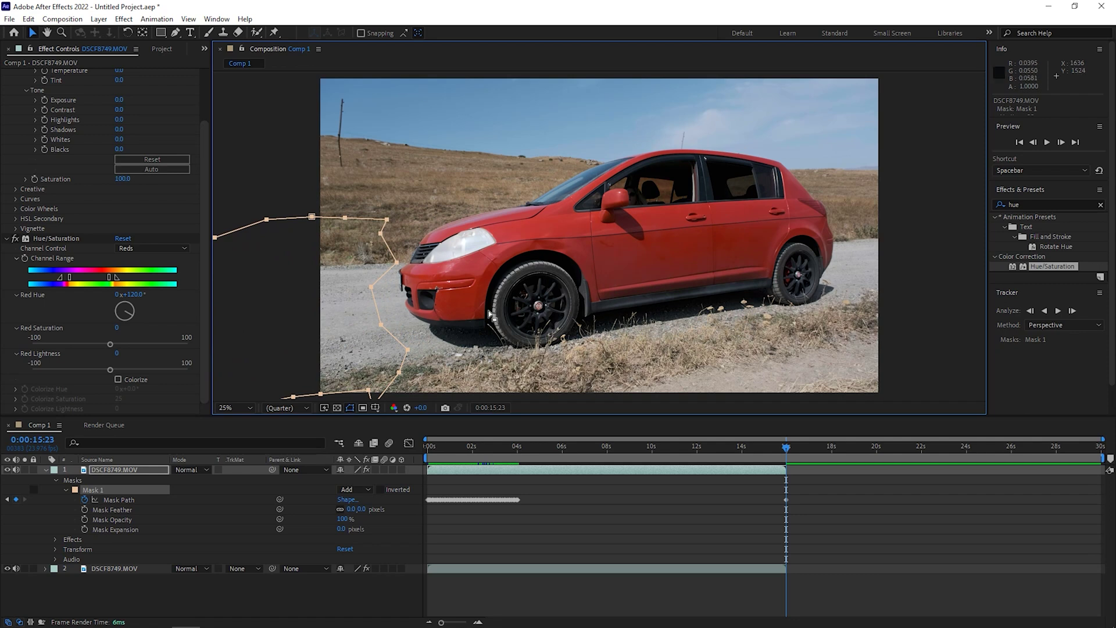
{"action": "key", "text": "Home"}
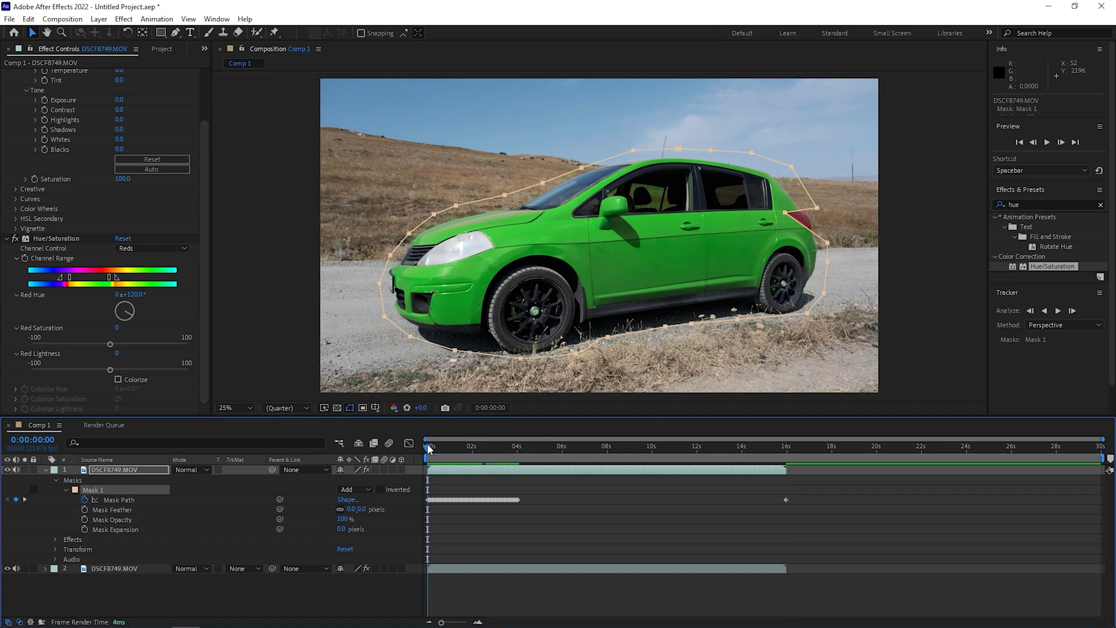
{"action": "left_click_drag", "start_coordinate": [428, 448], "coordinate": [508, 452]}
{"action": "left_click", "coordinate": [600, 390]}
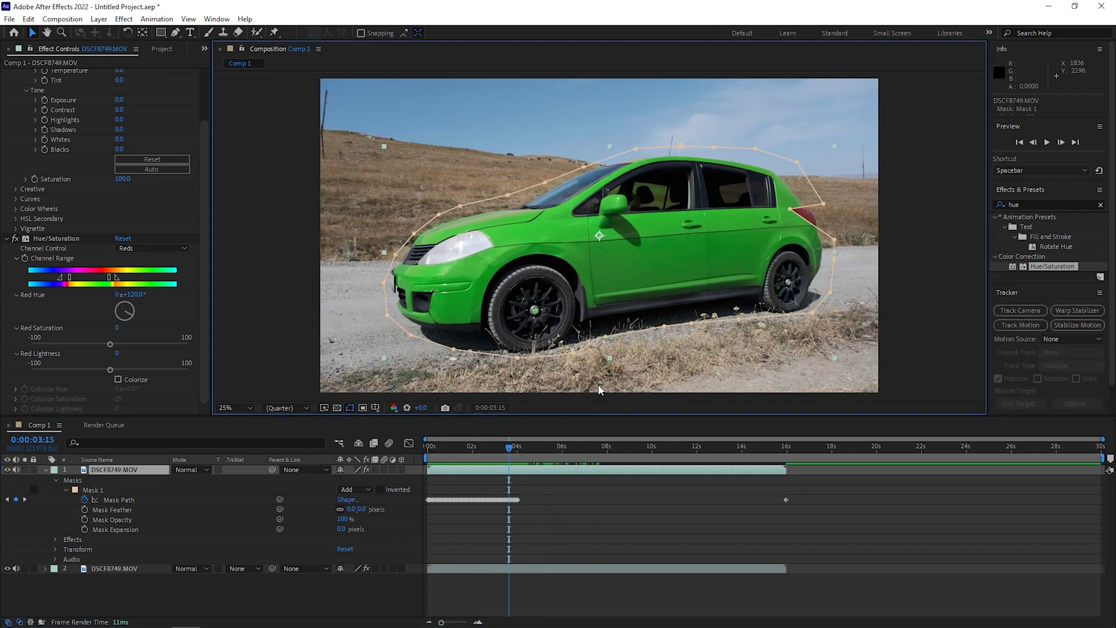
{"action": "left_click", "coordinate": [601, 390]}
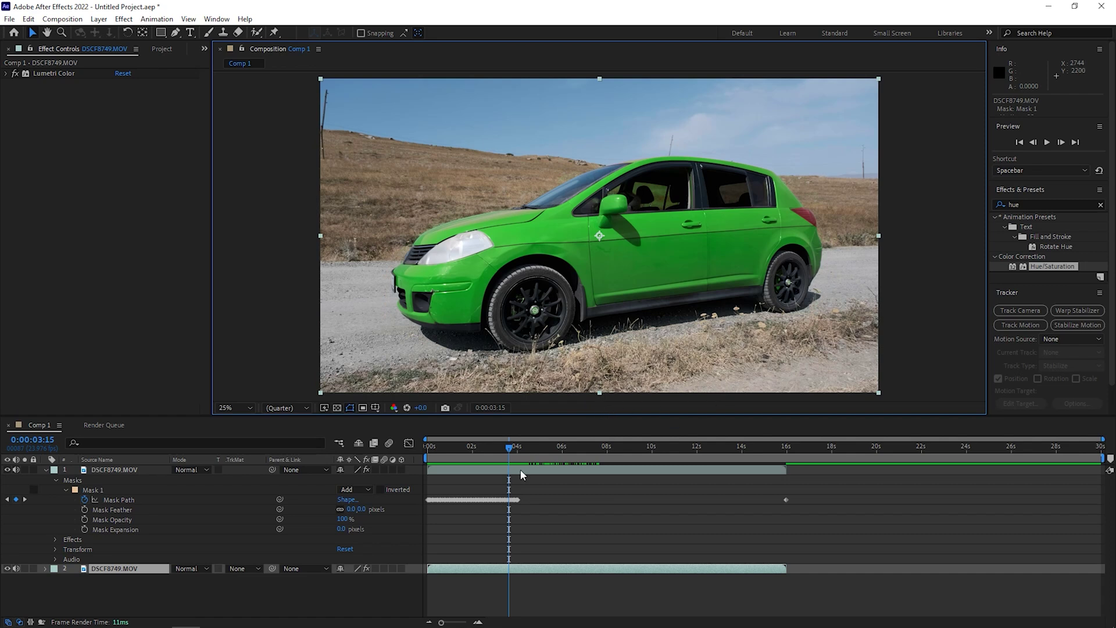
{"action": "left_click_drag", "start_coordinate": [509, 448], "coordinate": [738, 452]}
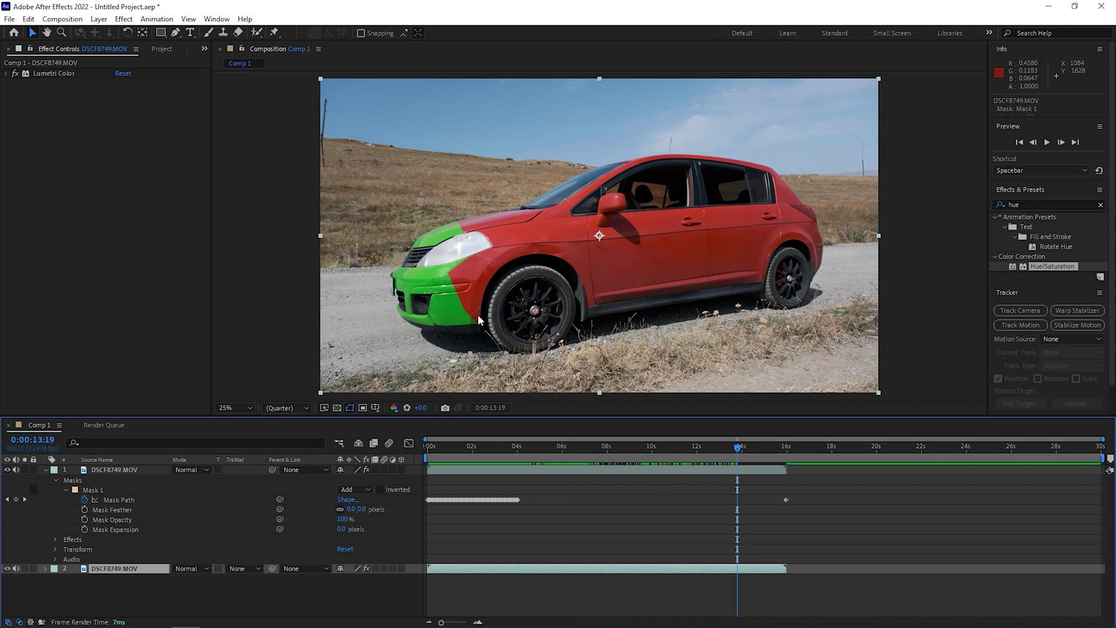
{"action": "left_click_drag", "start_coordinate": [693, 452], "coordinate": [518, 454]}
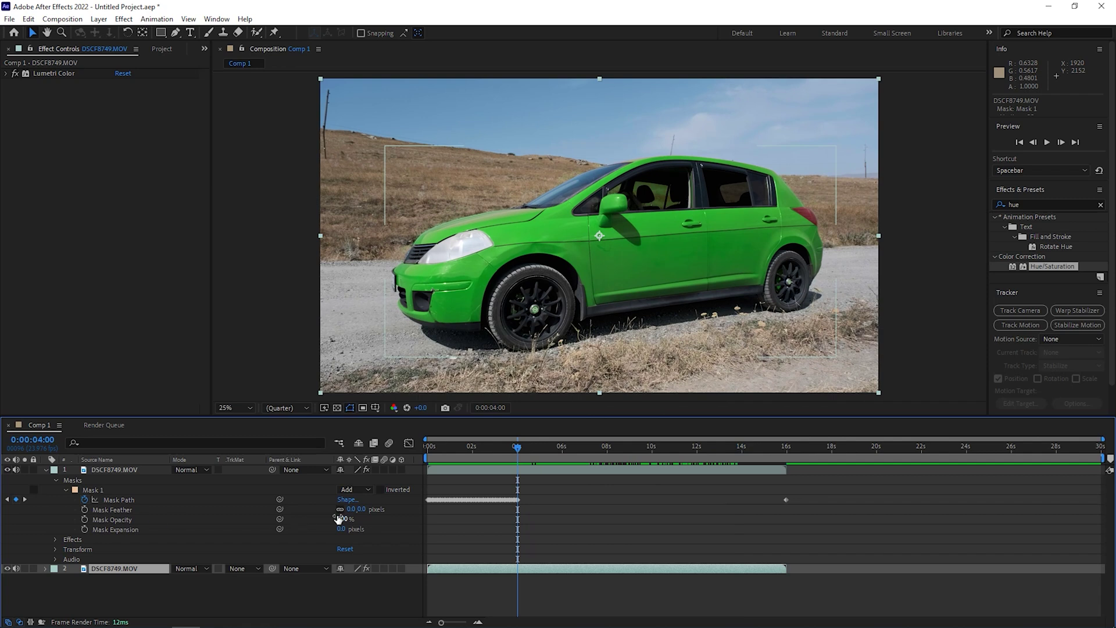
Feather Mask 1 by 72 pixels and move back near the start of the clip.
{"action": "left_click_drag", "start_coordinate": [351, 509], "coordinate": [384, 509]}
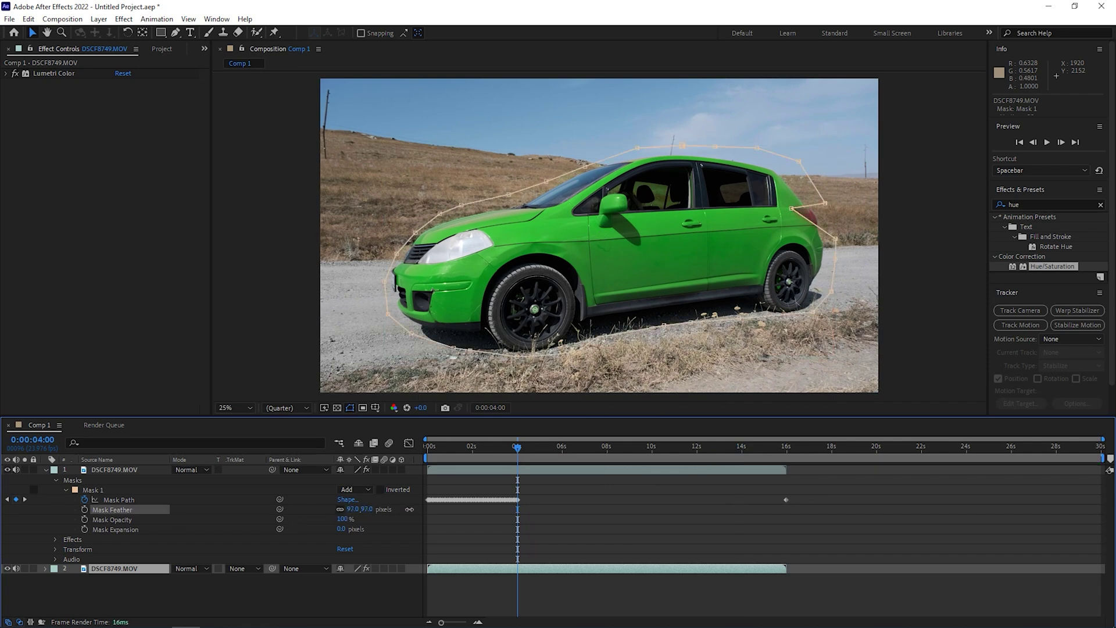
{"action": "left_click", "coordinate": [398, 516]}
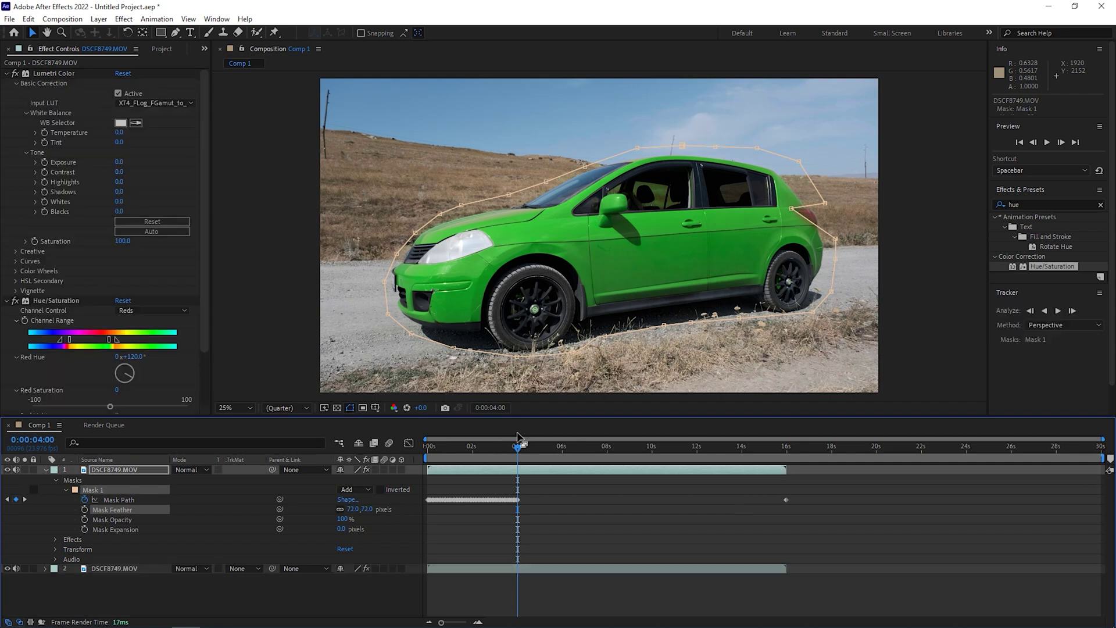
{"action": "left_click_drag", "start_coordinate": [517, 446], "coordinate": [436, 446]}
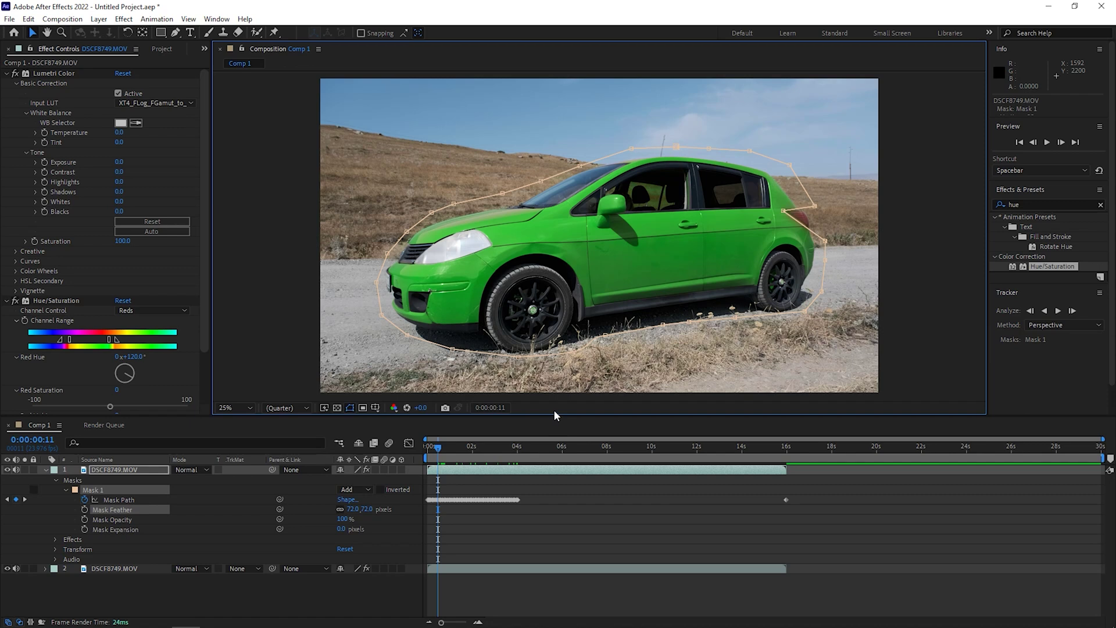
{"action": "left_click", "coordinate": [592, 433]}
Deselect the layer and scrub forward to 0:00:06:11, where the car is half green.
{"action": "left_click", "coordinate": [440, 447]}
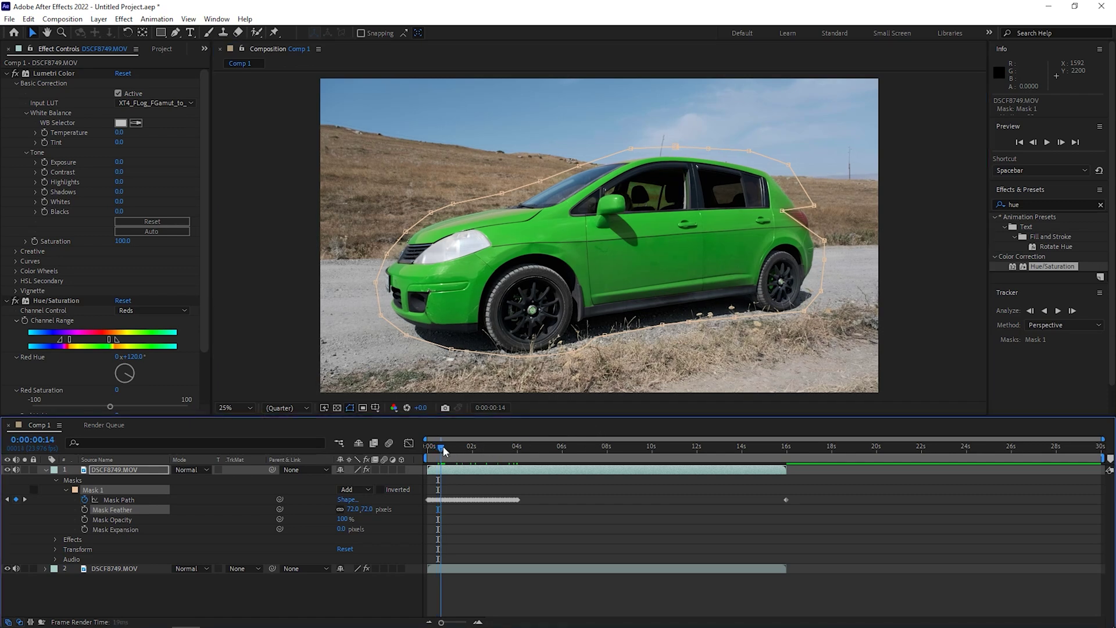
{"action": "left_click", "coordinate": [585, 398]}
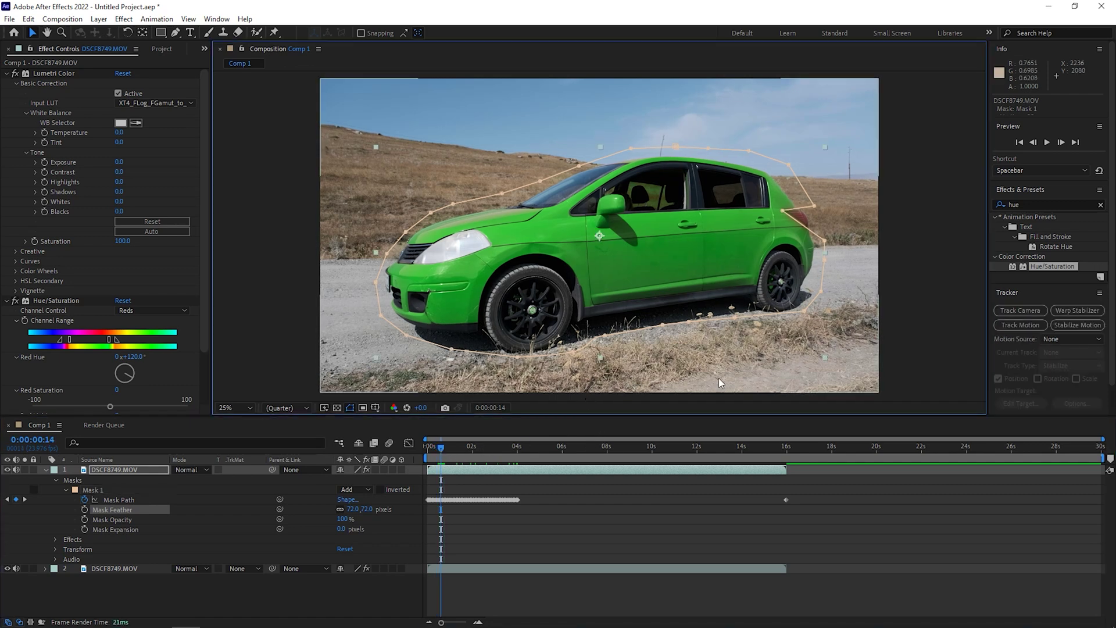
{"action": "left_click", "coordinate": [898, 309]}
{"action": "left_click_drag", "start_coordinate": [441, 448], "coordinate": [573, 455]}
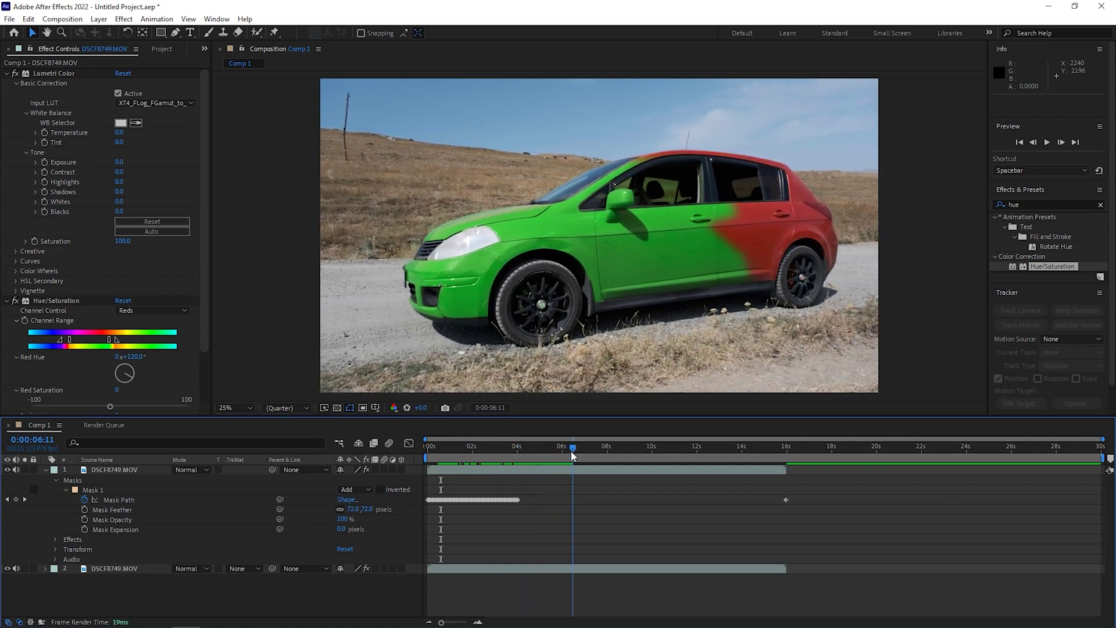
At 0:00:06:11, drag Mask 1's points so its edge follows the car's door line.
{"action": "left_click", "coordinate": [691, 262]}
{"action": "left_click_drag", "start_coordinate": [737, 250], "coordinate": [700, 291]}
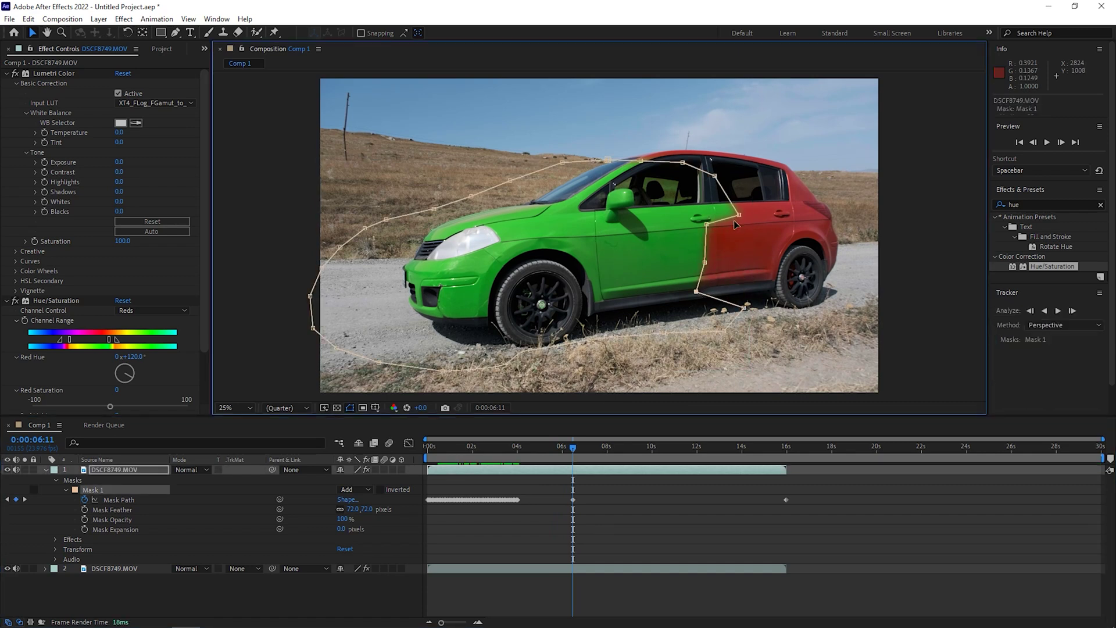
{"action": "left_click_drag", "start_coordinate": [739, 214], "coordinate": [713, 199]}
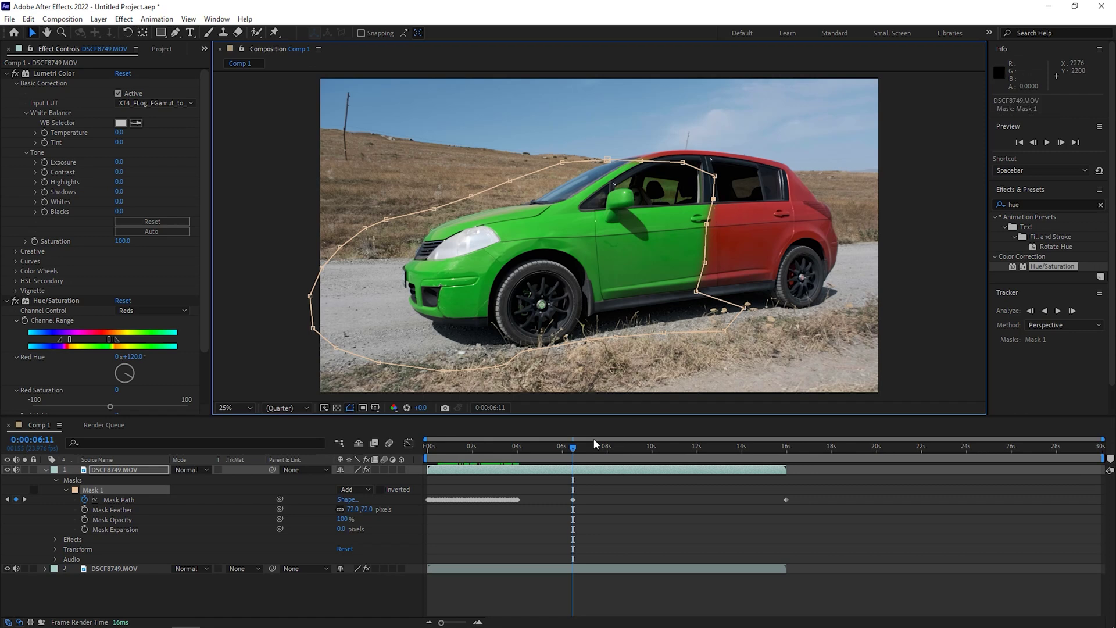
At 0:00:07:00, reshape the mask's lower edge and points along the door.
{"action": "left_click_drag", "start_coordinate": [573, 448], "coordinate": [585, 452]}
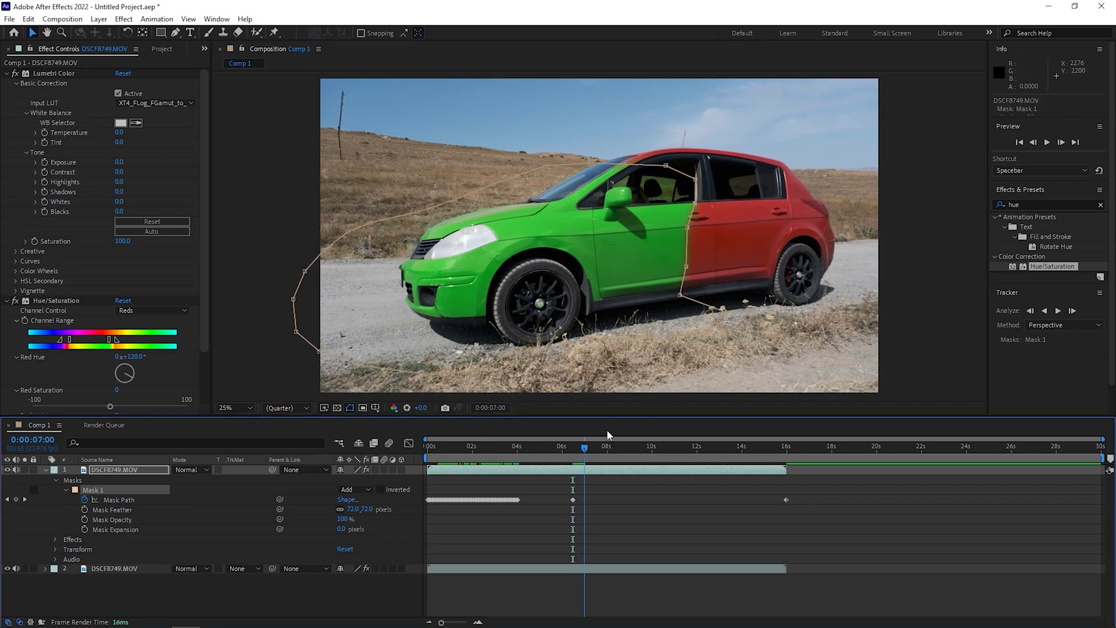
{"action": "left_click_drag", "start_coordinate": [722, 309], "coordinate": [638, 330]}
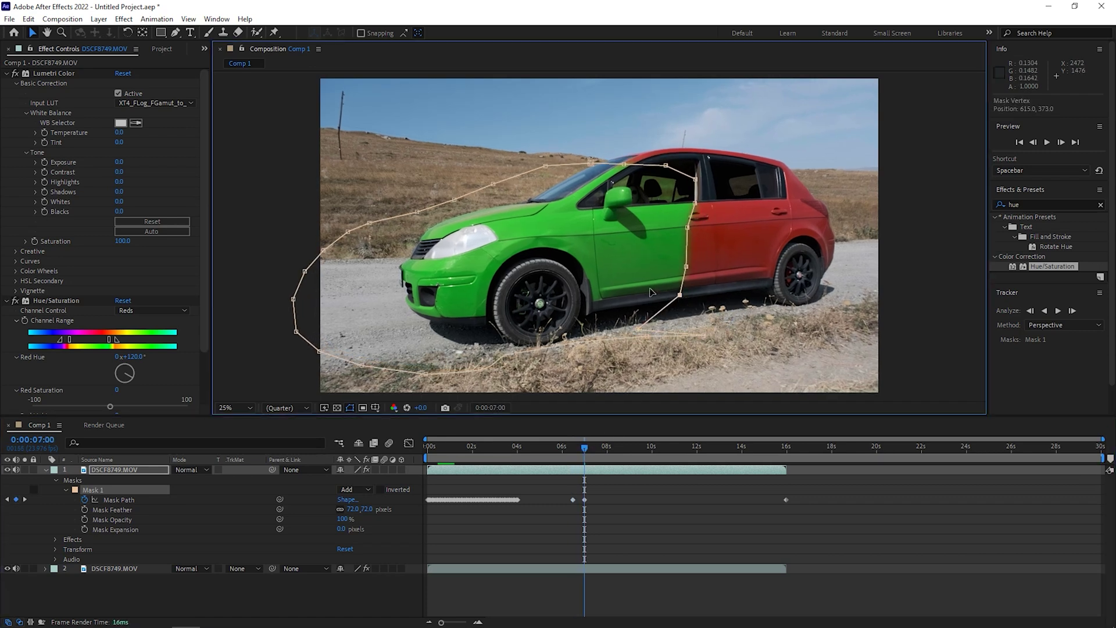
{"action": "left_click_drag", "start_coordinate": [686, 267], "coordinate": [674, 230]}
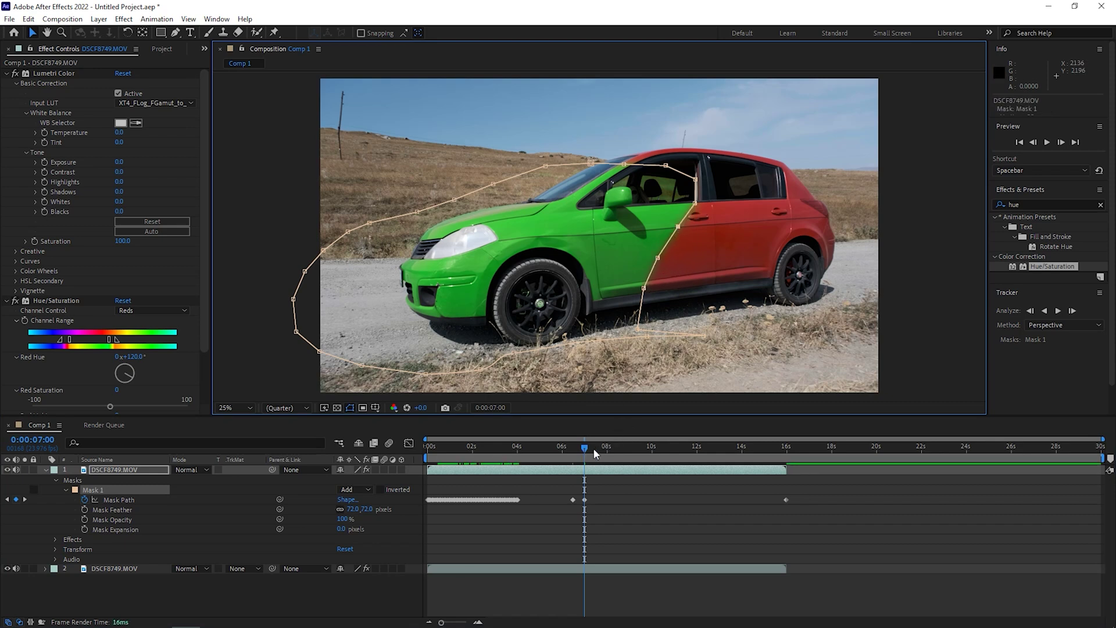
{"action": "left_click_drag", "start_coordinate": [594, 454], "coordinate": [498, 474]}
Deselect the mask and layer, then scrub back to 0:00:00:00 through the opening second.
{"action": "left_click", "coordinate": [748, 405]}
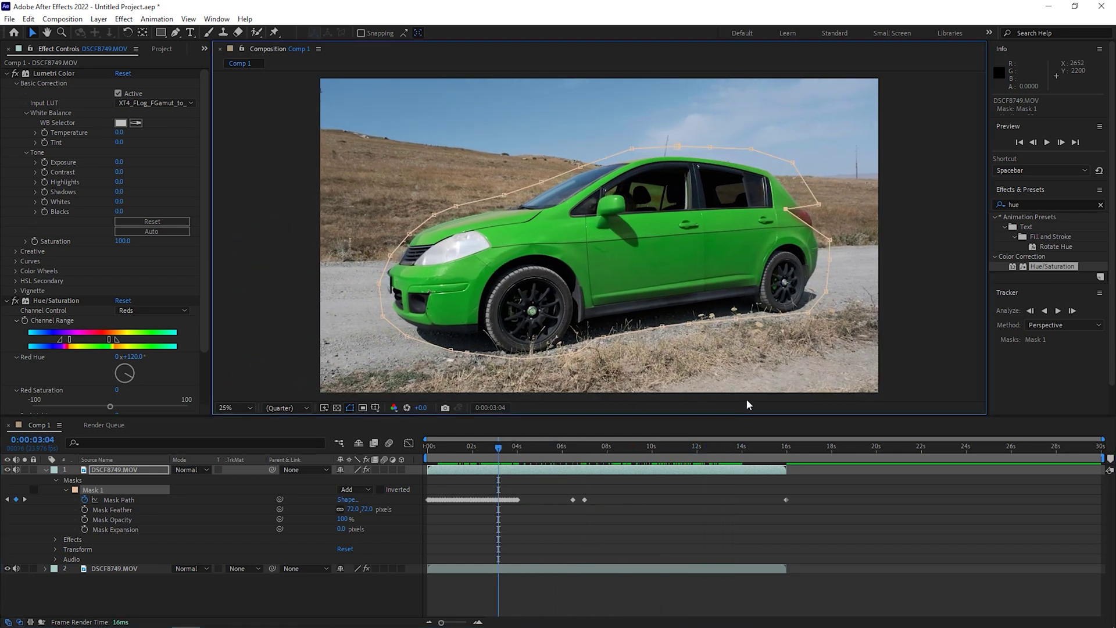
{"action": "left_click", "coordinate": [895, 375]}
{"action": "left_click", "coordinate": [547, 495]}
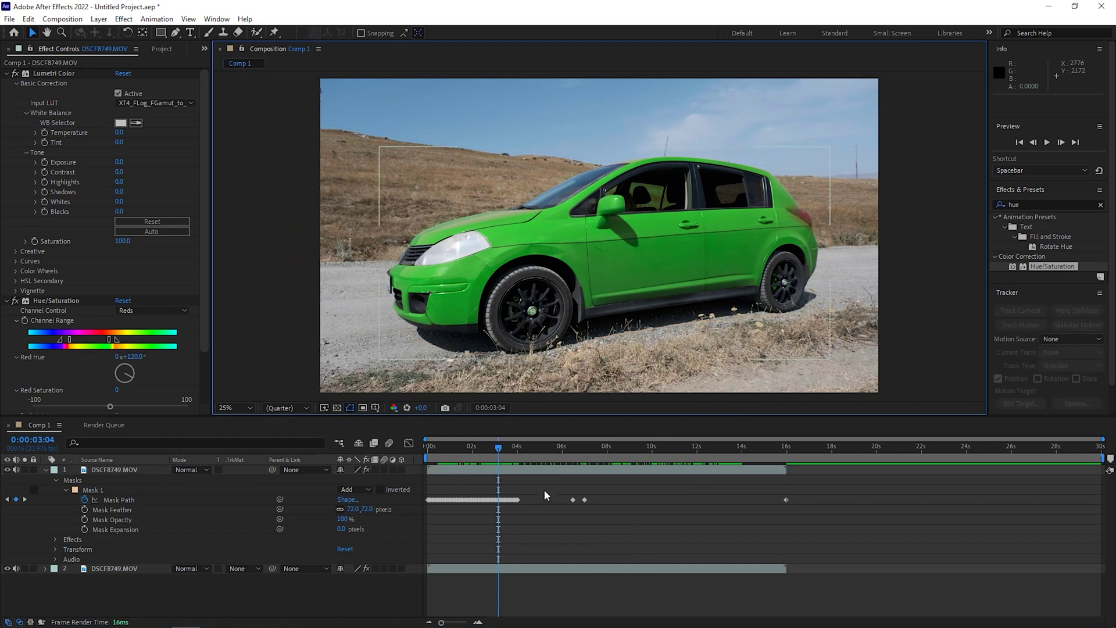
{"action": "left_click_drag", "start_coordinate": [503, 455], "coordinate": [393, 455]}
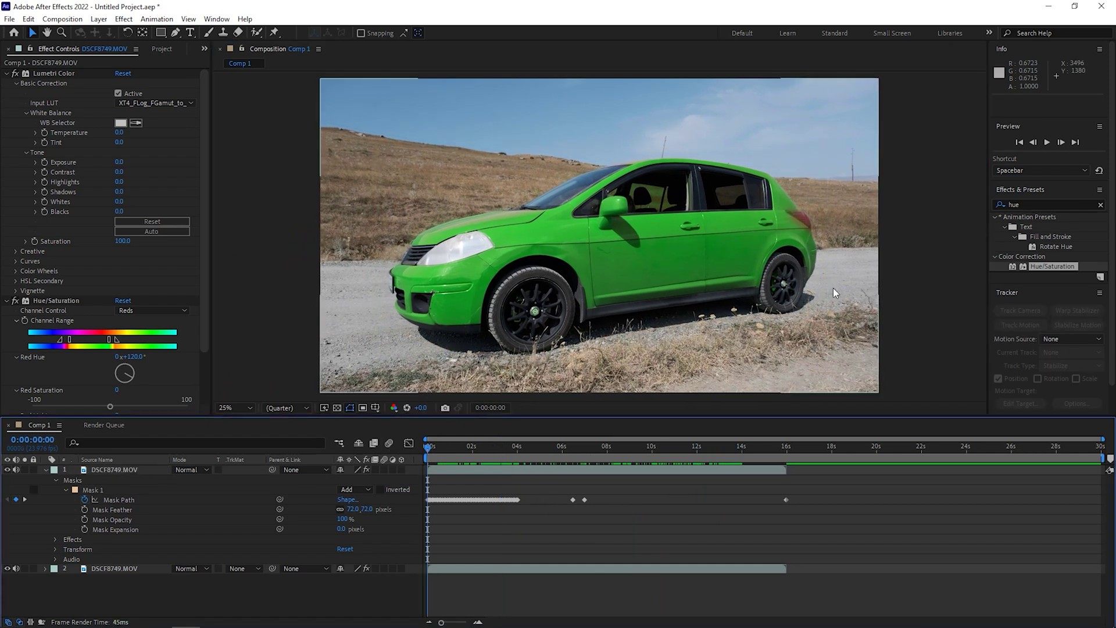
{"action": "left_click_drag", "start_coordinate": [427, 454], "coordinate": [497, 453]}
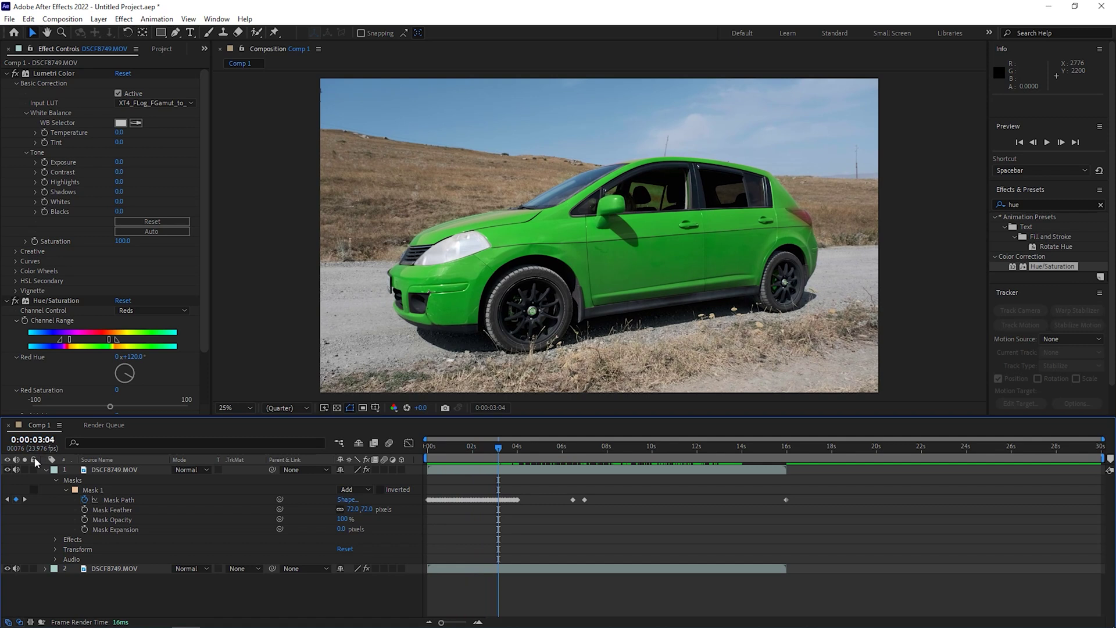
Turn off audio on layers 1 and 2, then preview the wipe from the first frame.
{"action": "left_click", "coordinate": [16, 469]}
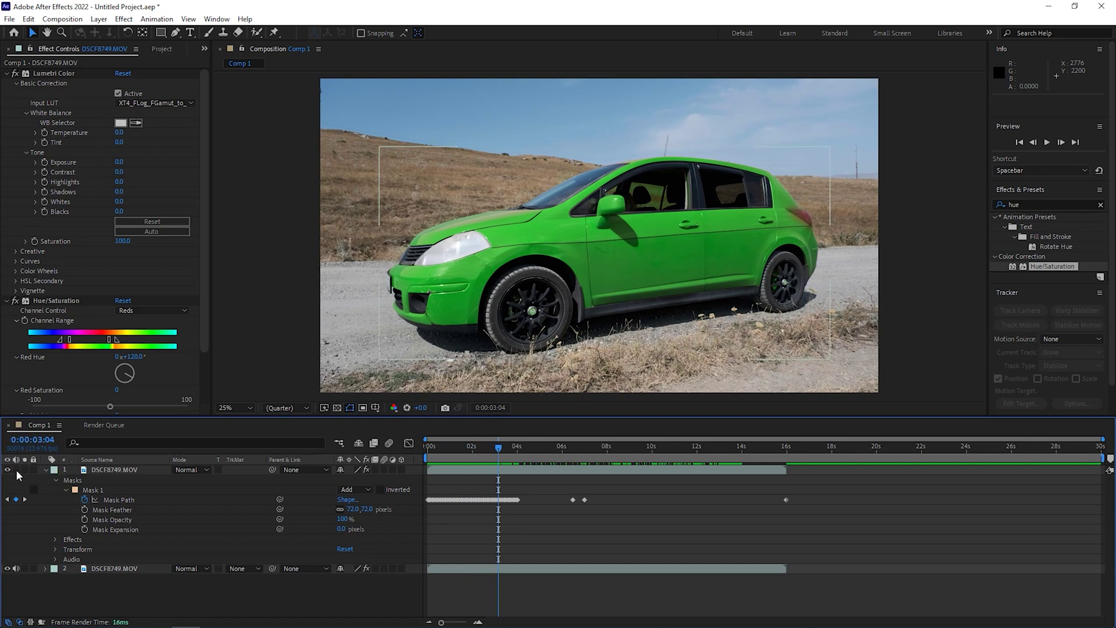
{"action": "left_click", "coordinate": [432, 456]}
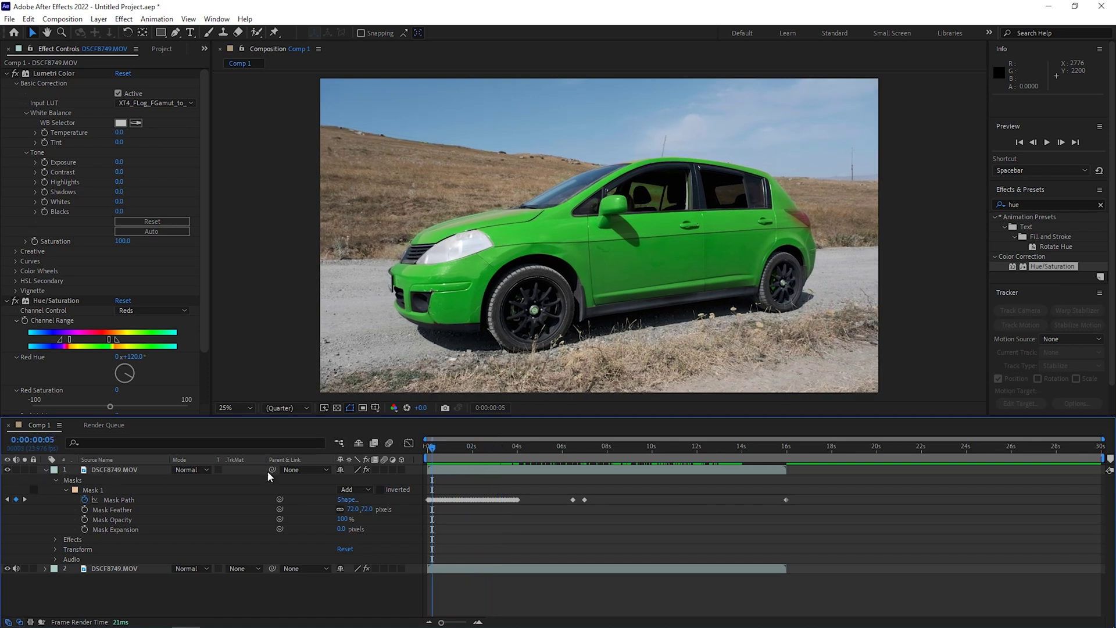
{"action": "left_click", "coordinate": [16, 568]}
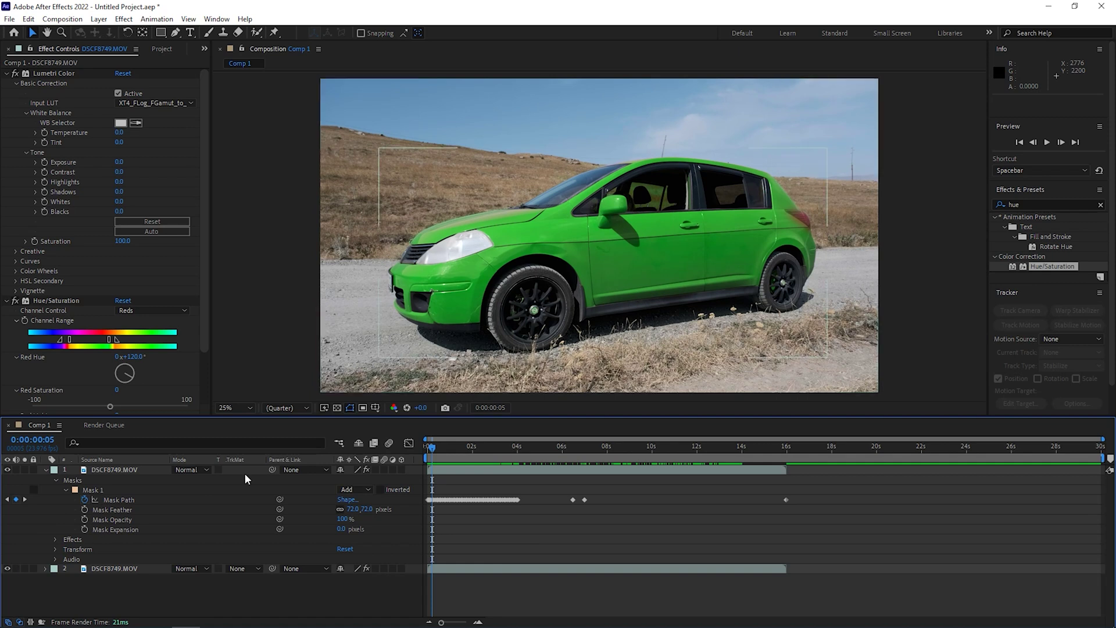
{"action": "left_click", "coordinate": [426, 449]}
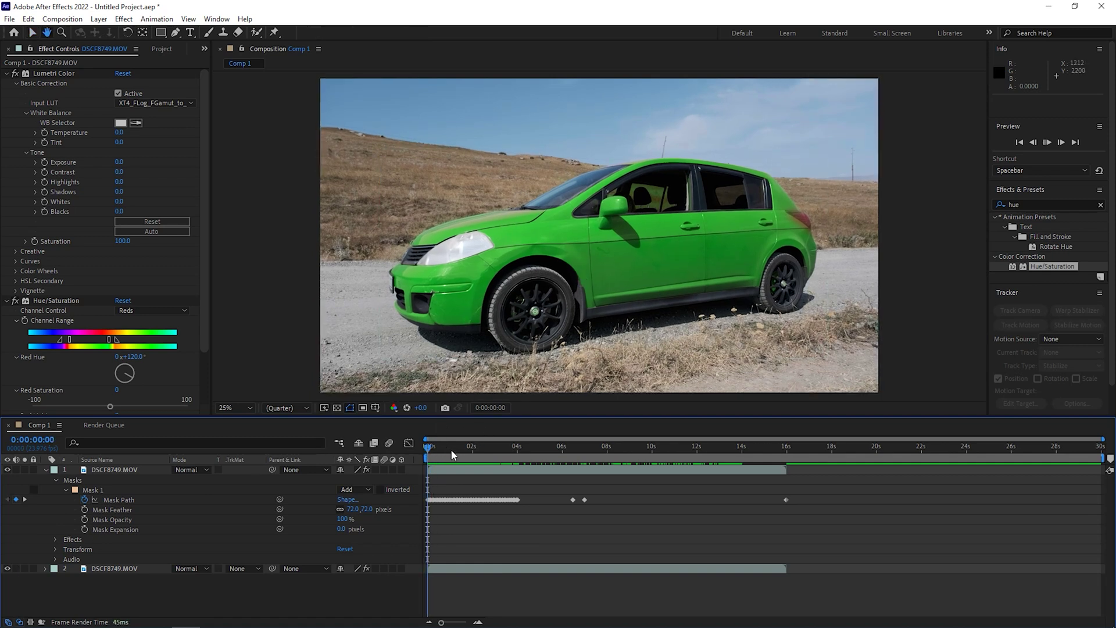
{"action": "key", "text": "space"}
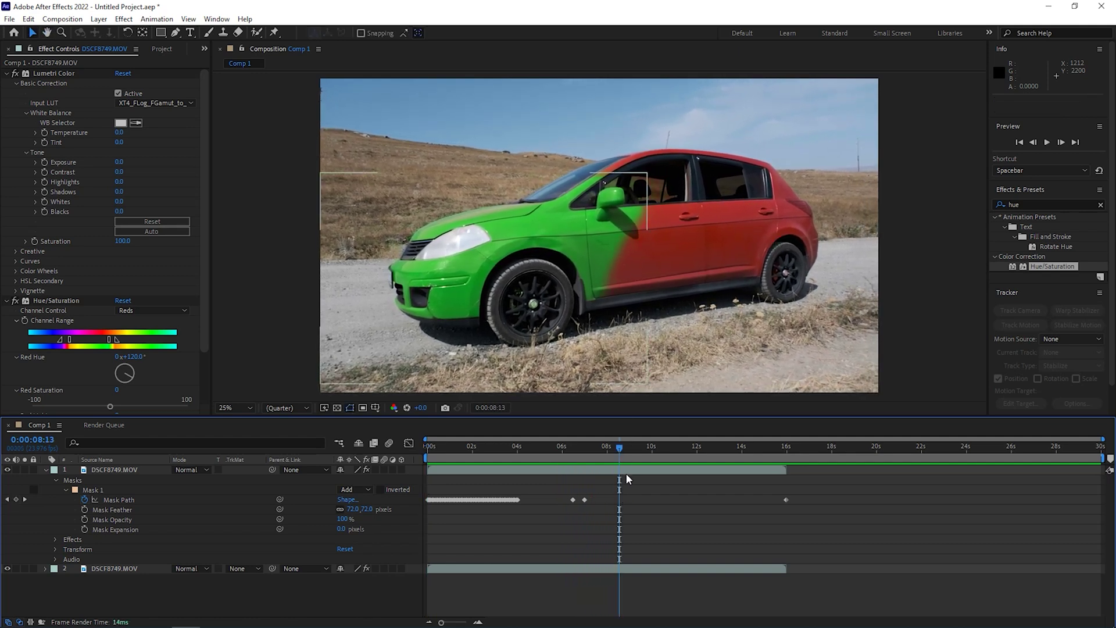
Reshape Mask 1 at 0:00:08:13 along the front door, check 0:00:10:03, then return to frame 0.
{"action": "left_click", "coordinate": [594, 236]}
{"action": "left_click_drag", "start_coordinate": [628, 241], "coordinate": [626, 210]}
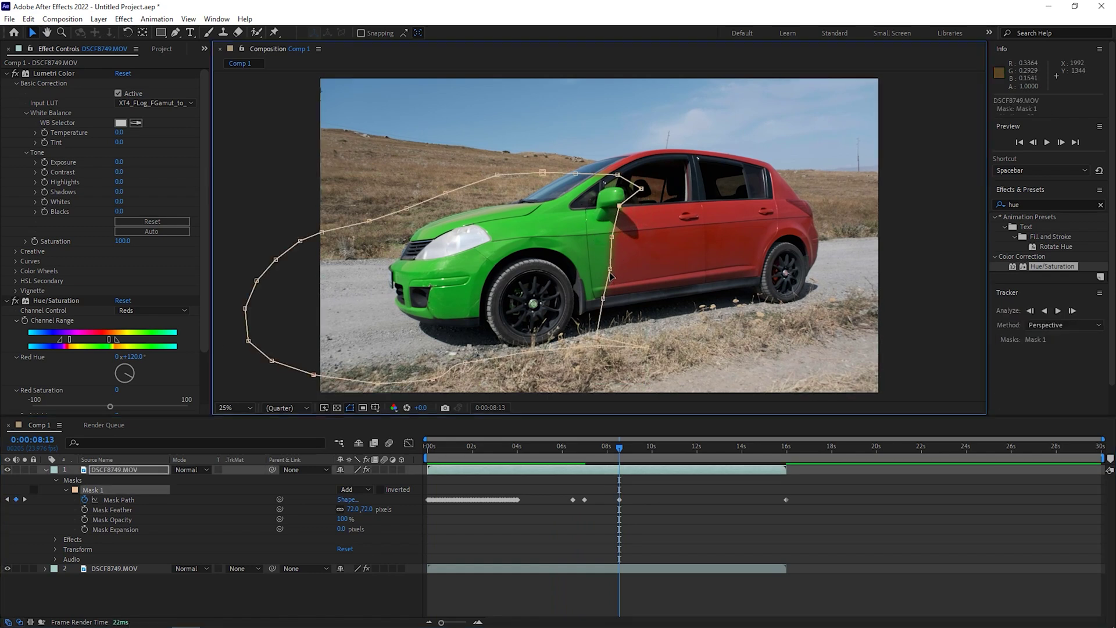
{"action": "left_click_drag", "start_coordinate": [610, 272], "coordinate": [605, 274]}
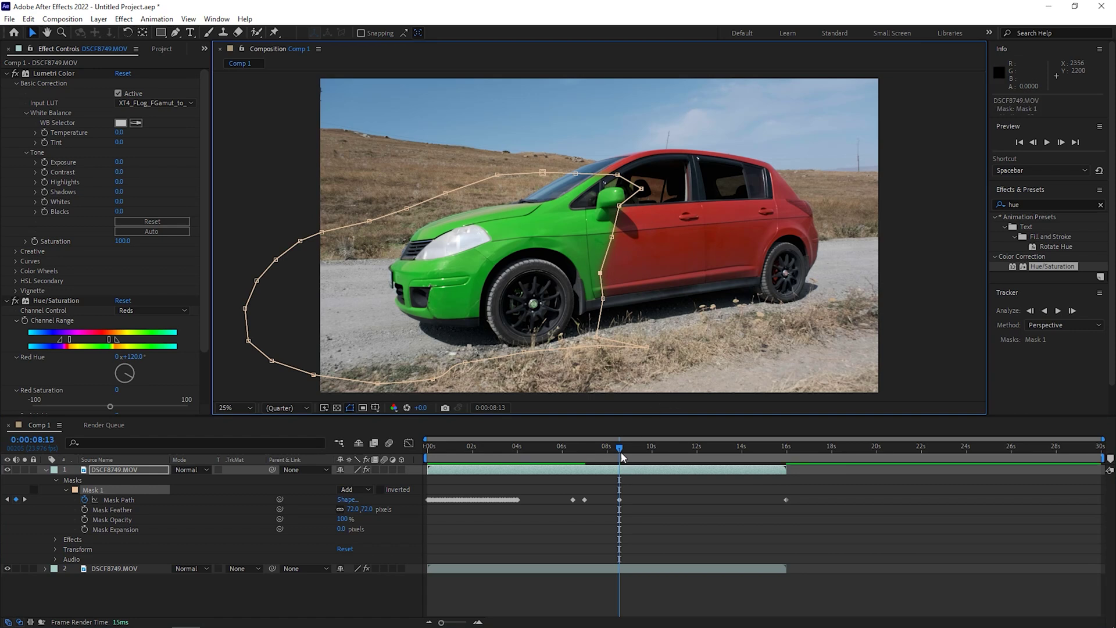
{"action": "left_click_drag", "start_coordinate": [621, 456], "coordinate": [654, 456]}
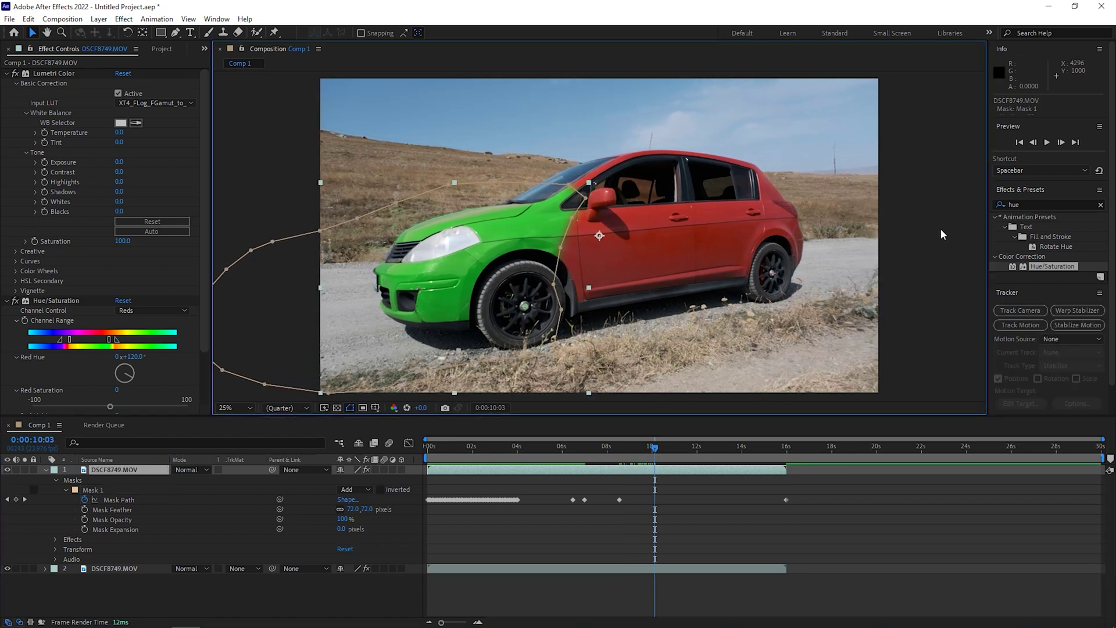
{"action": "left_click", "coordinate": [494, 459]}
{"action": "key", "text": "Home"}
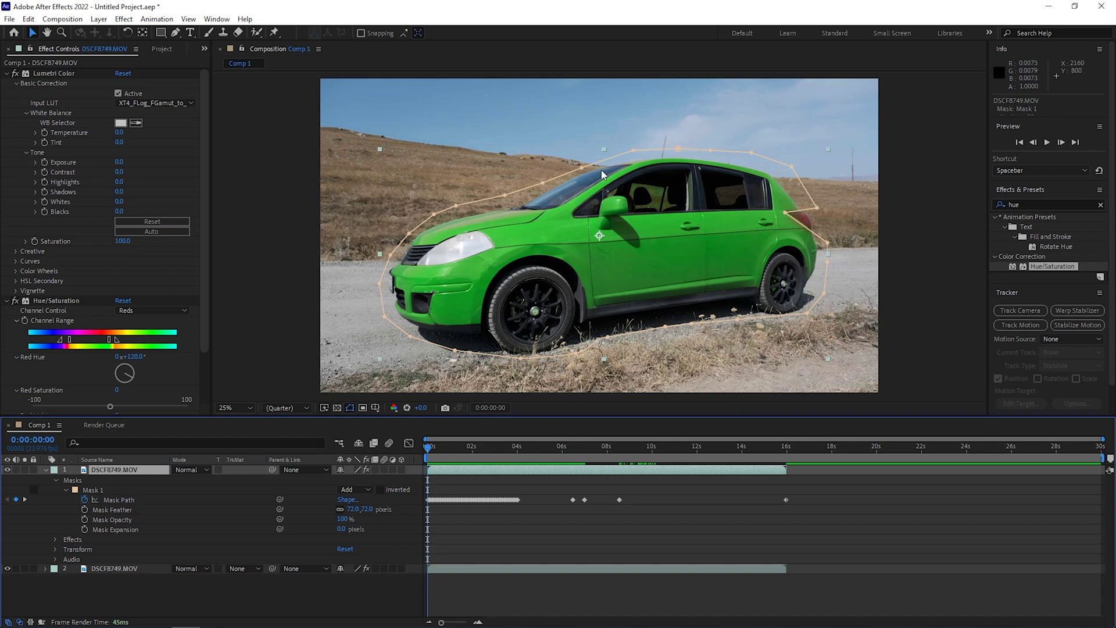
Preview the full wipe from frame 0 past the layer end, then stop playback.
{"action": "key", "text": "space"}
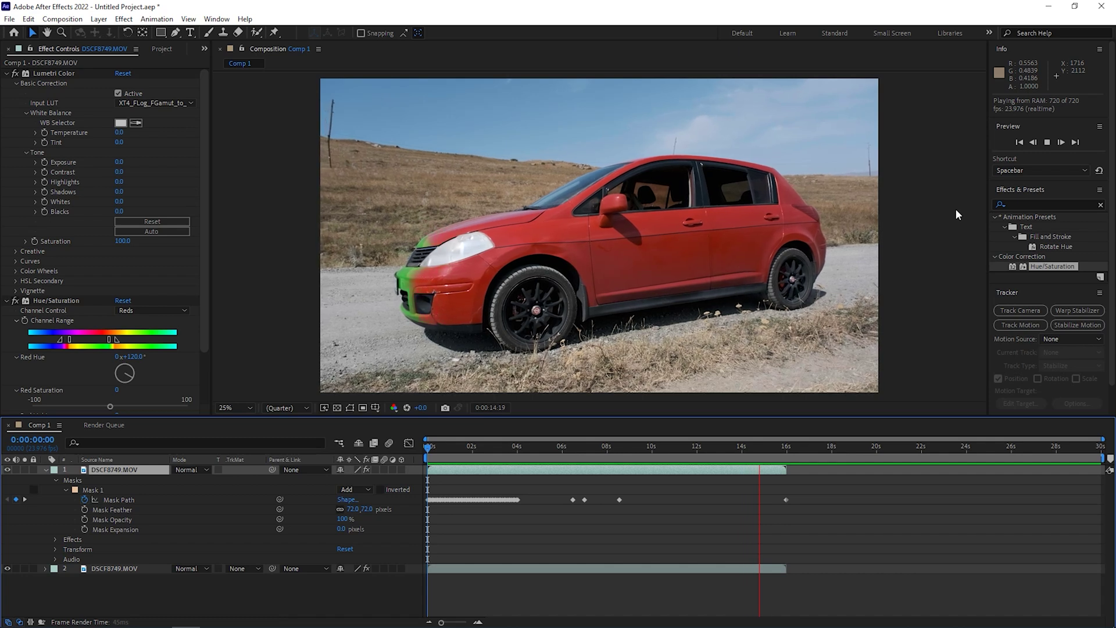
{"action": "key", "text": "space"}
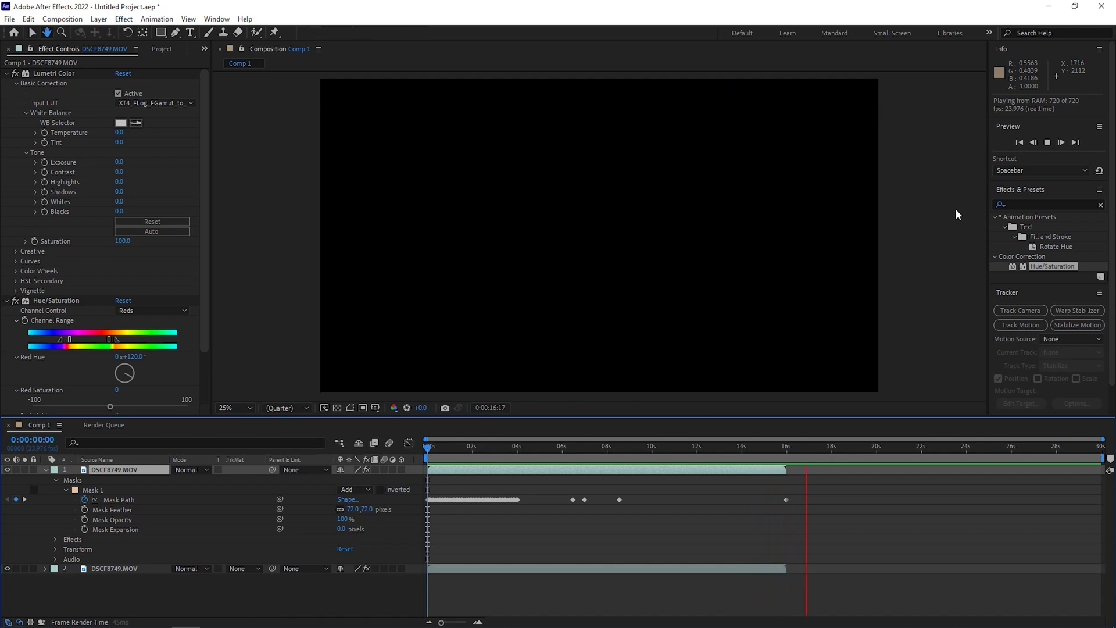